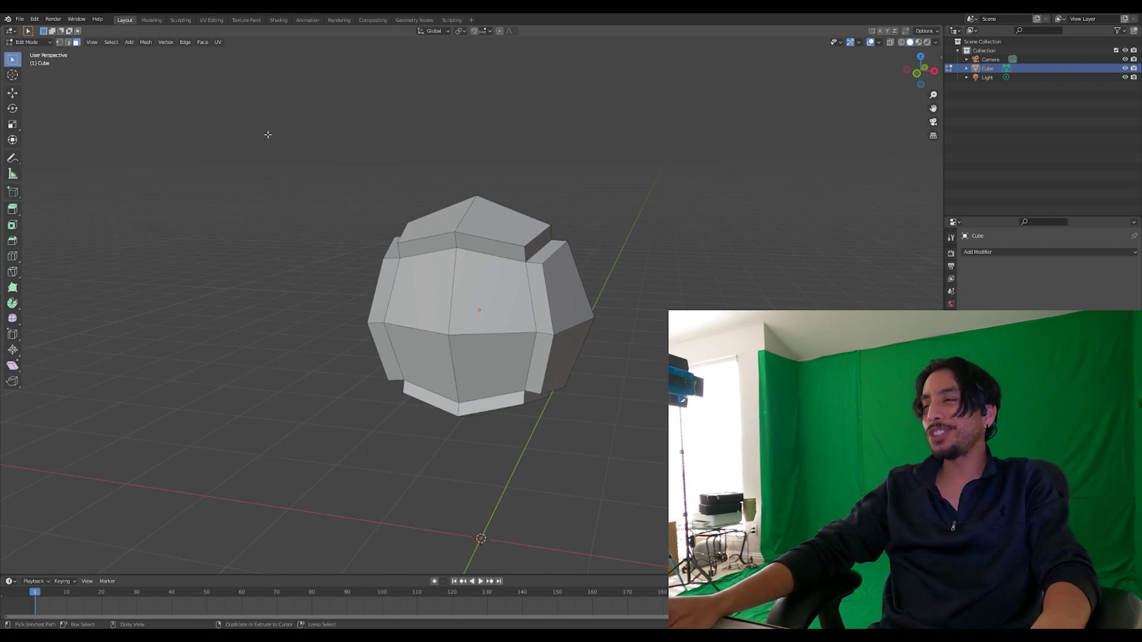
Pull the top, side and bottom faces out into pointed spikes
key("1")
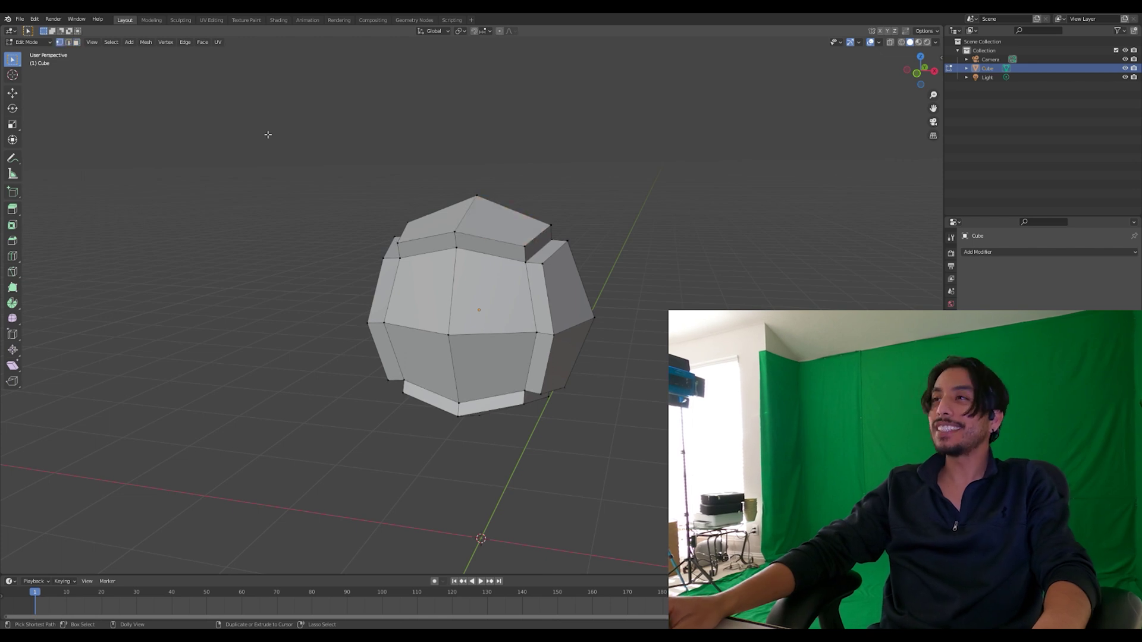
key("g")
key("z")
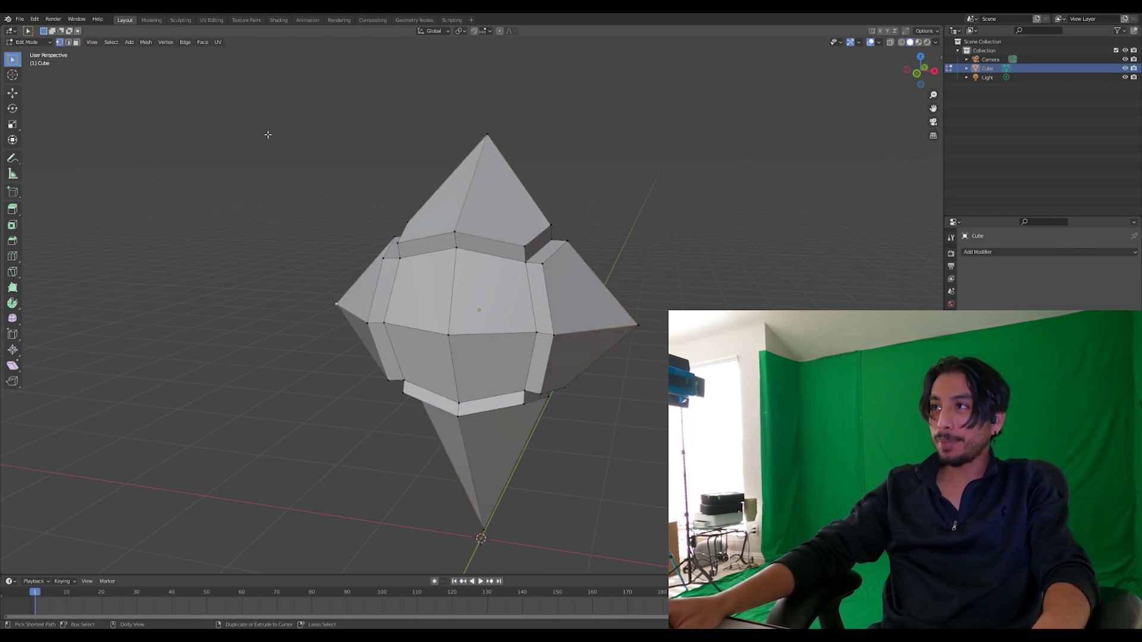
Inset two triangular eye shapes on the front face and view it front-on
key("i")
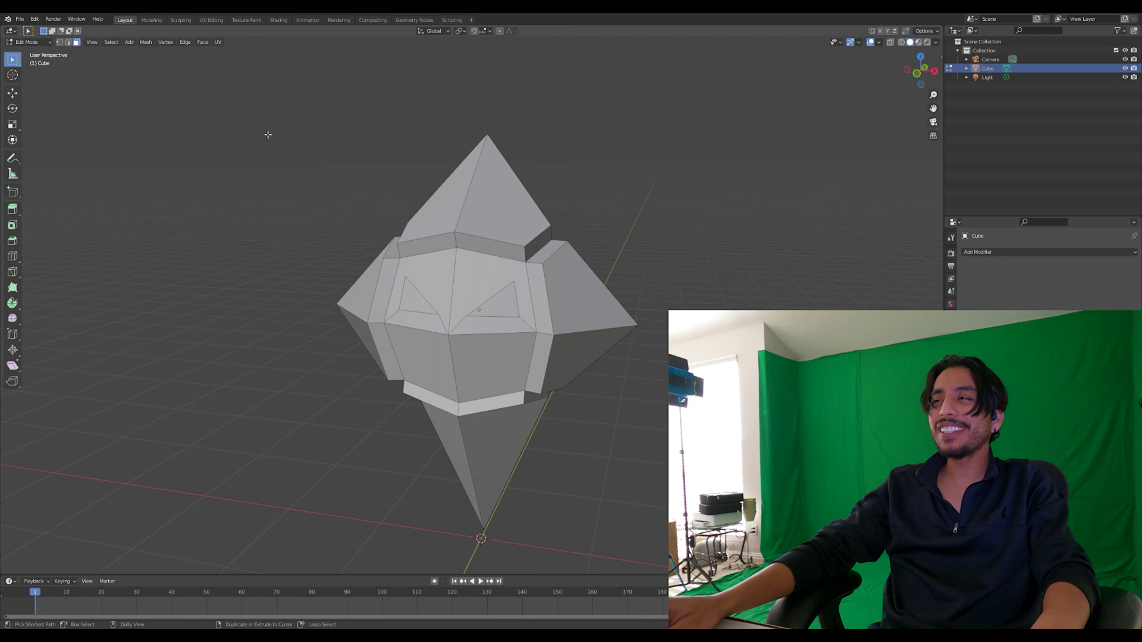
left_click(35, 18)
scroll(514, 302, "up", 1)
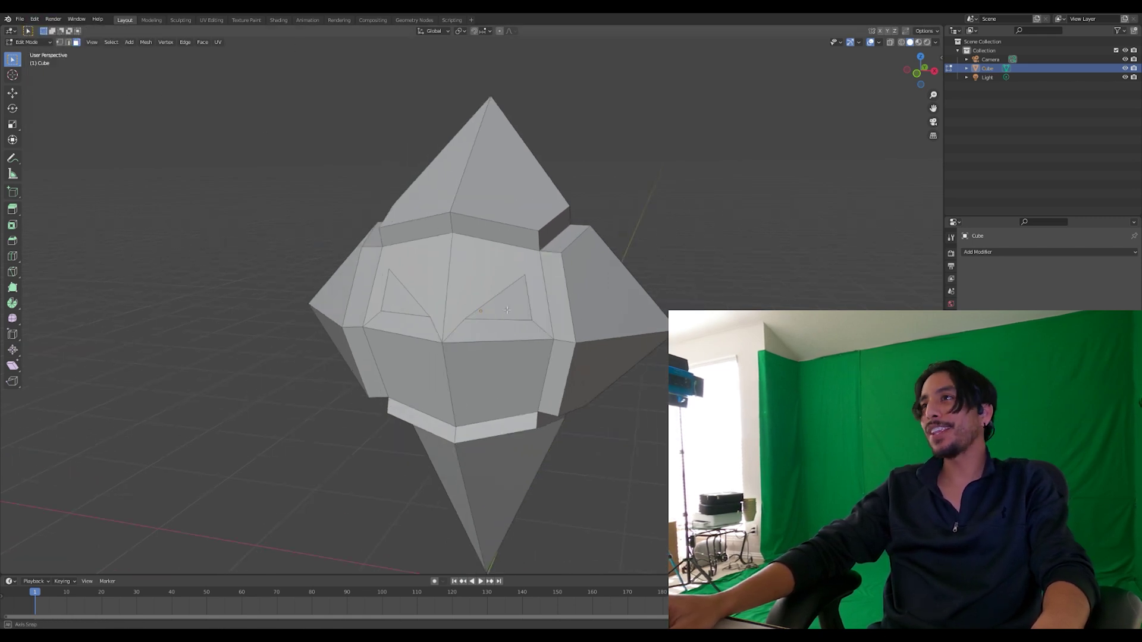
middle_click_drag(507, 309, 666, 343)
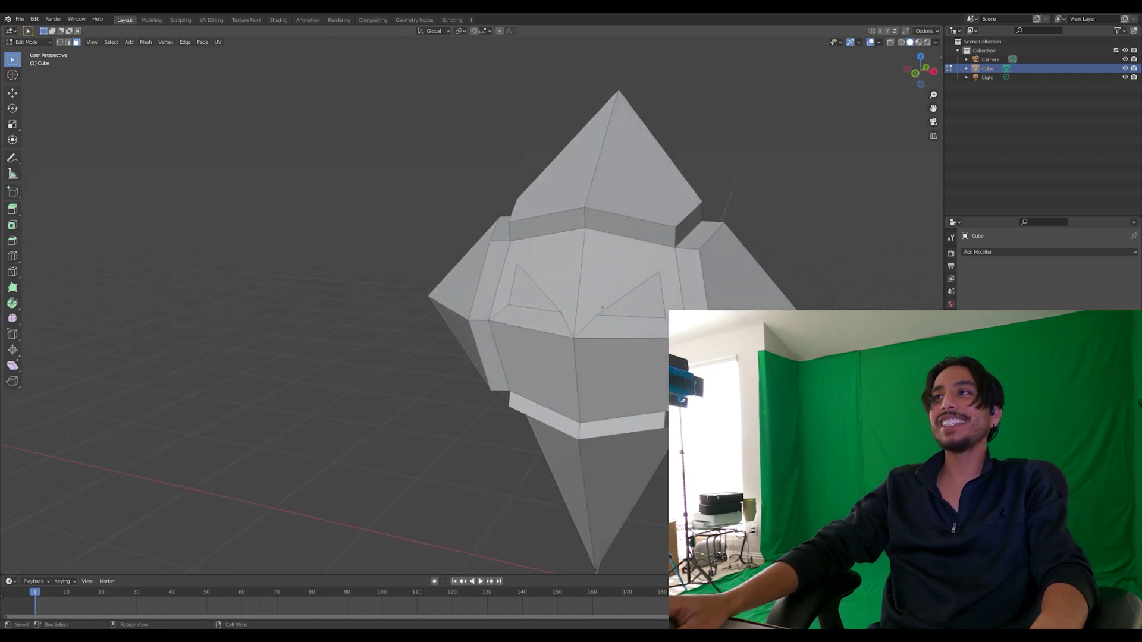
Select the two triangular eye faces on the front of the head
scroll(666, 343, "up", 5)
scroll(666, 343, "down", 3, "ctrl")
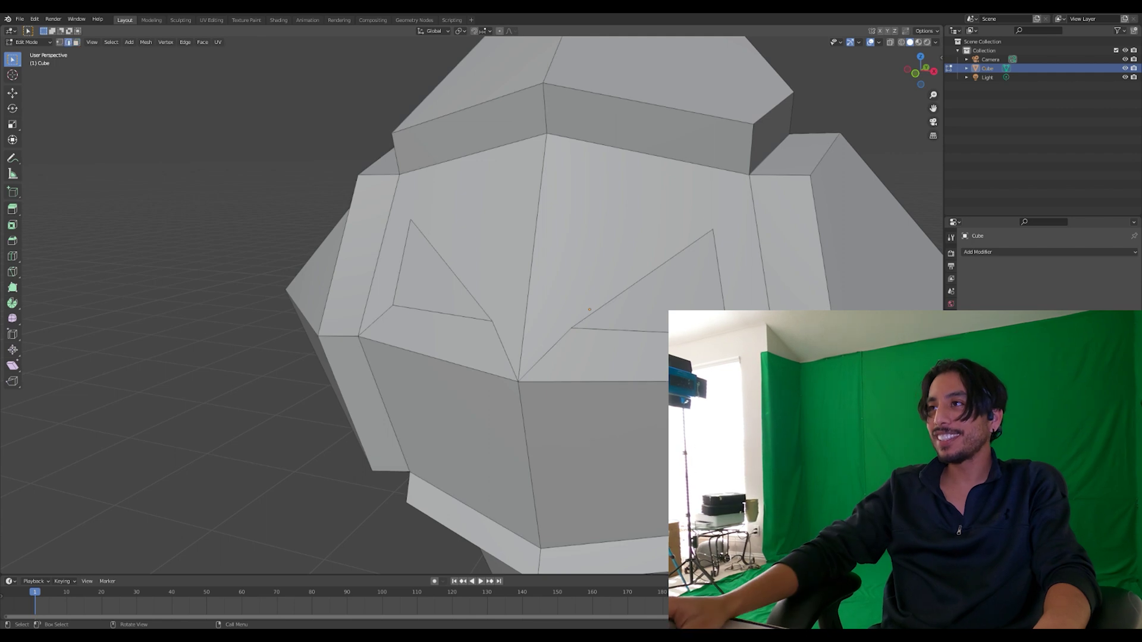
key("a")
key("alt+a")
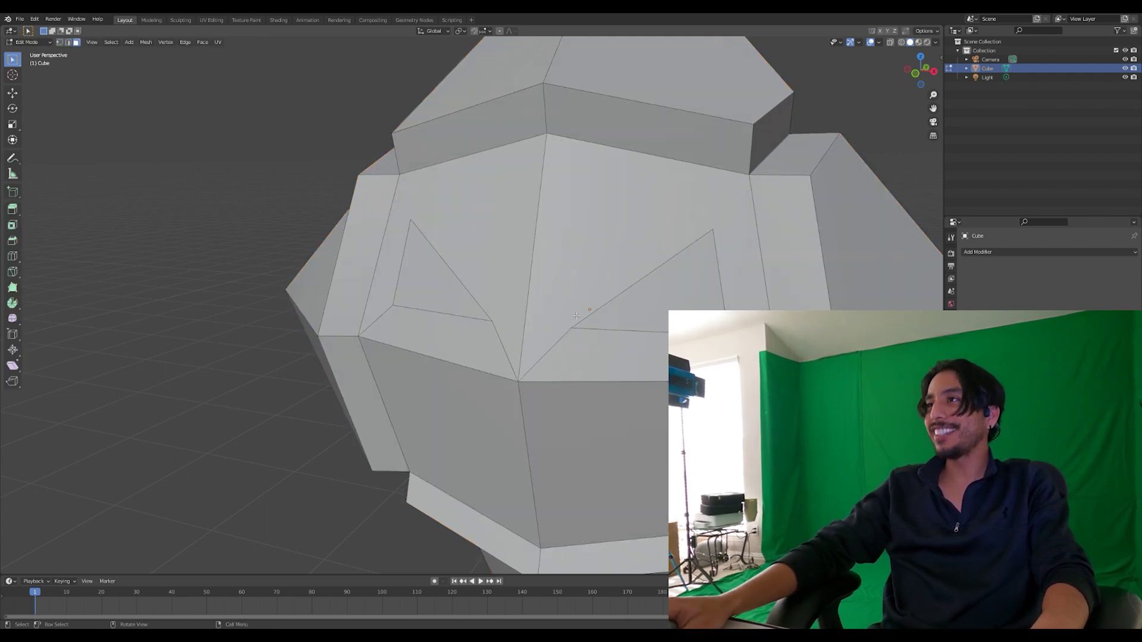
left_click(687, 303)
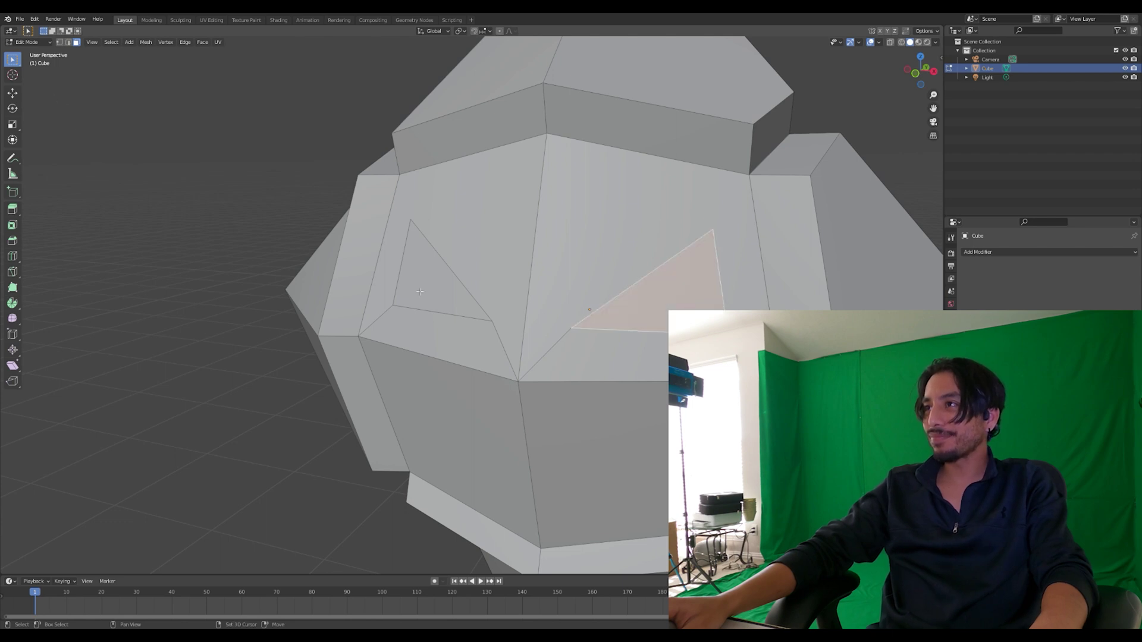
left_click(443, 282, "shift")
middle_click_drag(588, 316, 596, 331)
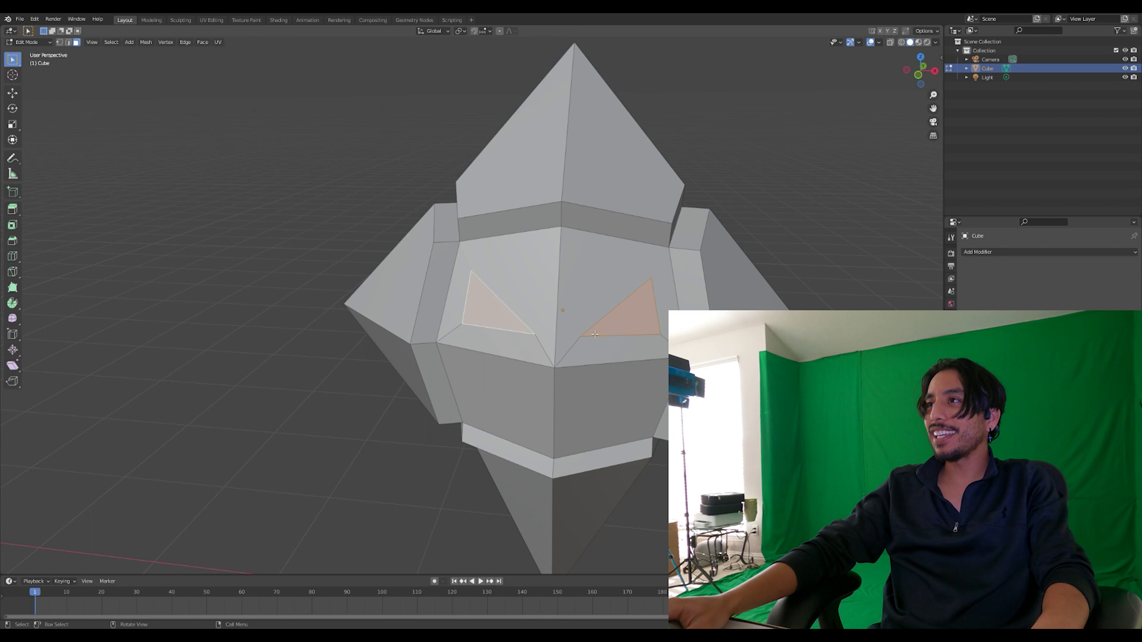
Undo an outward extrusion, then extrude the eye faces inward into recessed sockets
key("e")
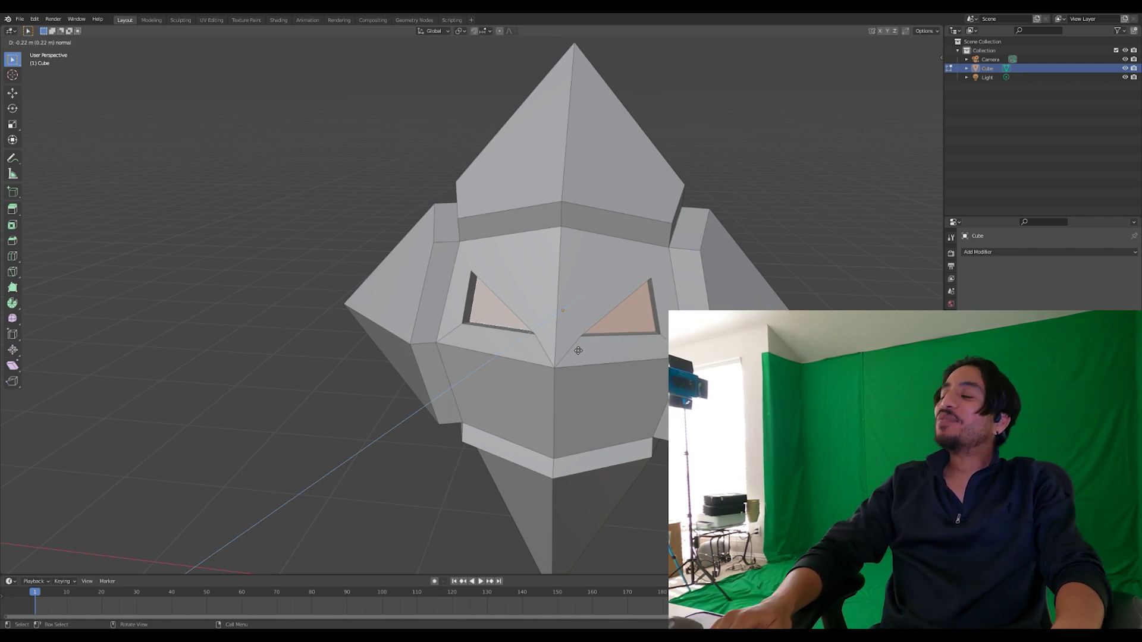
left_click(579, 350)
middle_click_drag(579, 349, 512, 356)
key("ctrl+z")
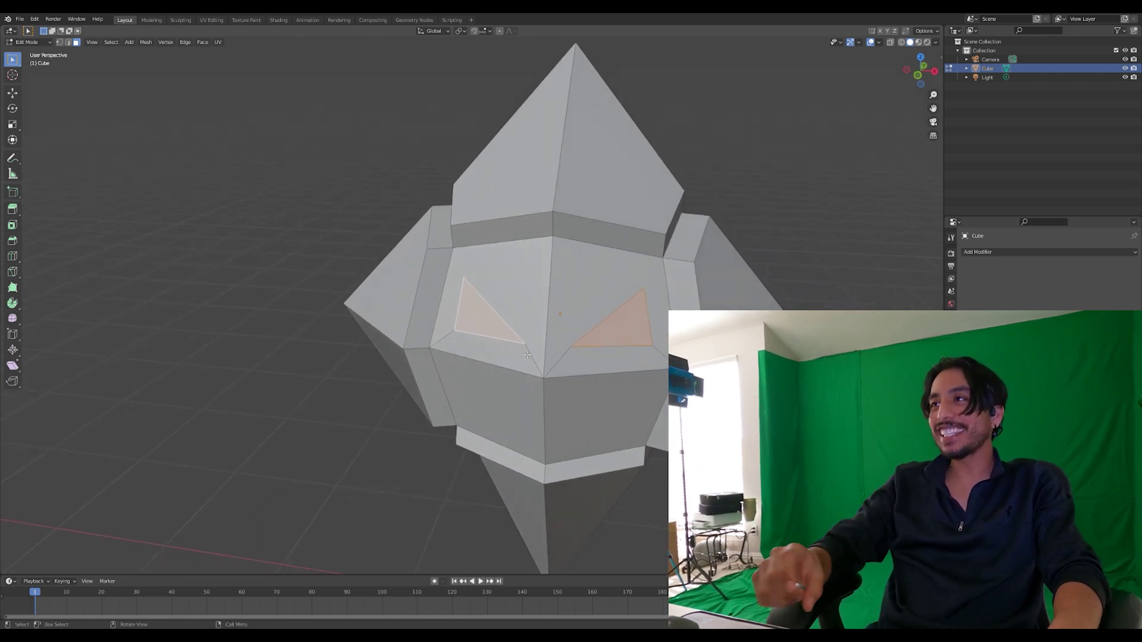
key("e")
left_click(531, 353)
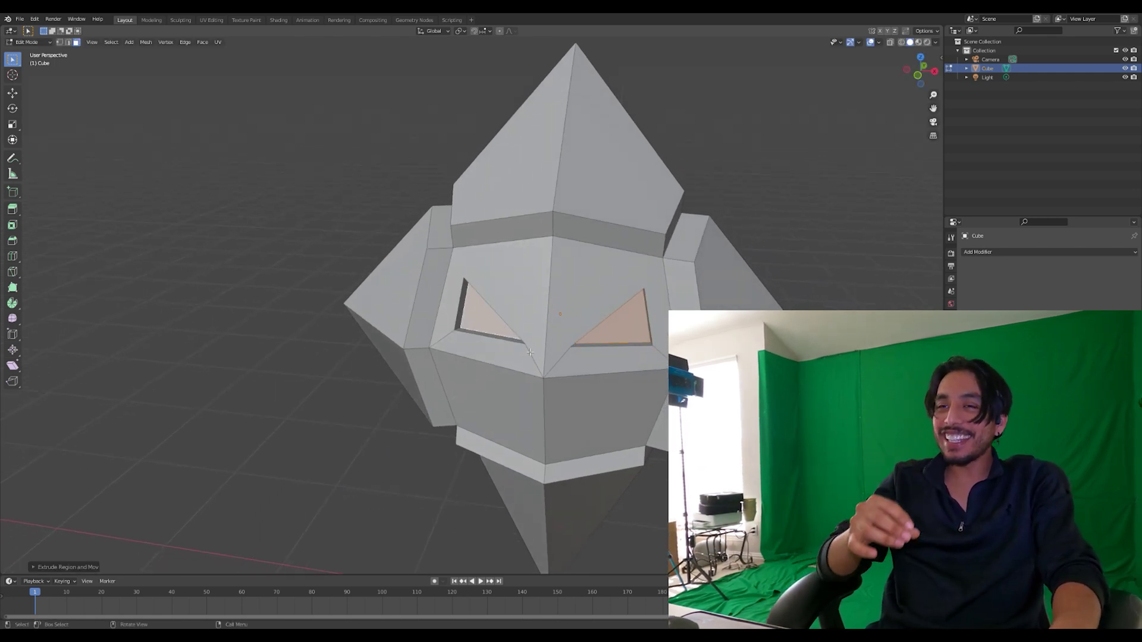
middle_click_drag(531, 353, 562, 330)
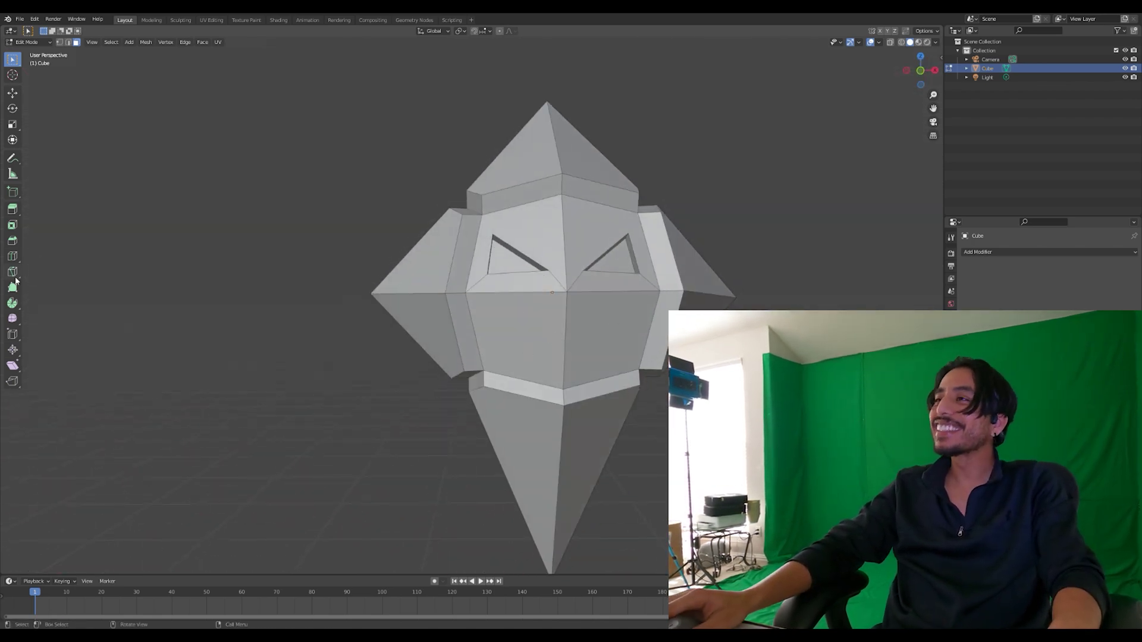
scroll(592, 338, "up", 2)
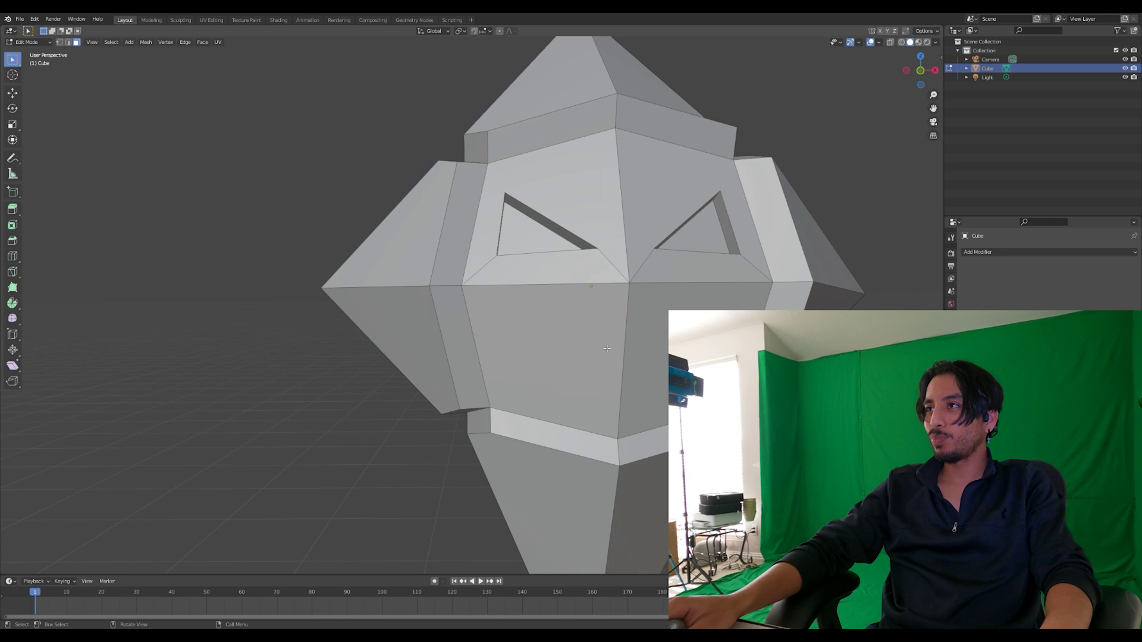
Select the lower front faces and start a mouth knife cut, then cancel it
left_click(607, 348)
left_click(684, 298, "shift")
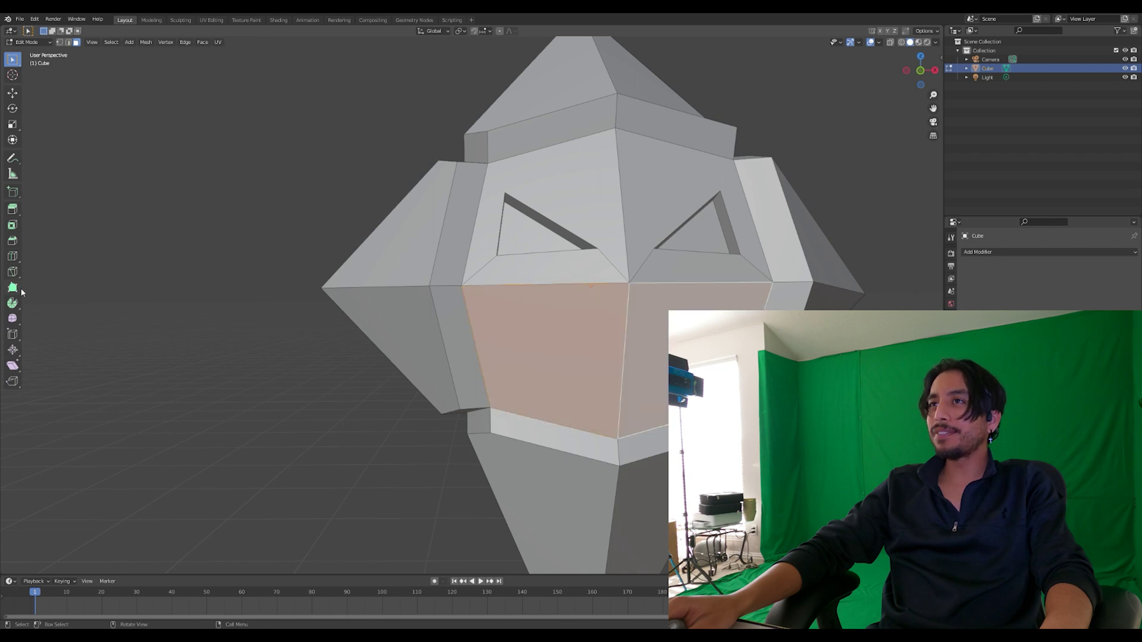
left_click(13, 271)
middle_click_drag(610, 400, 599, 391)
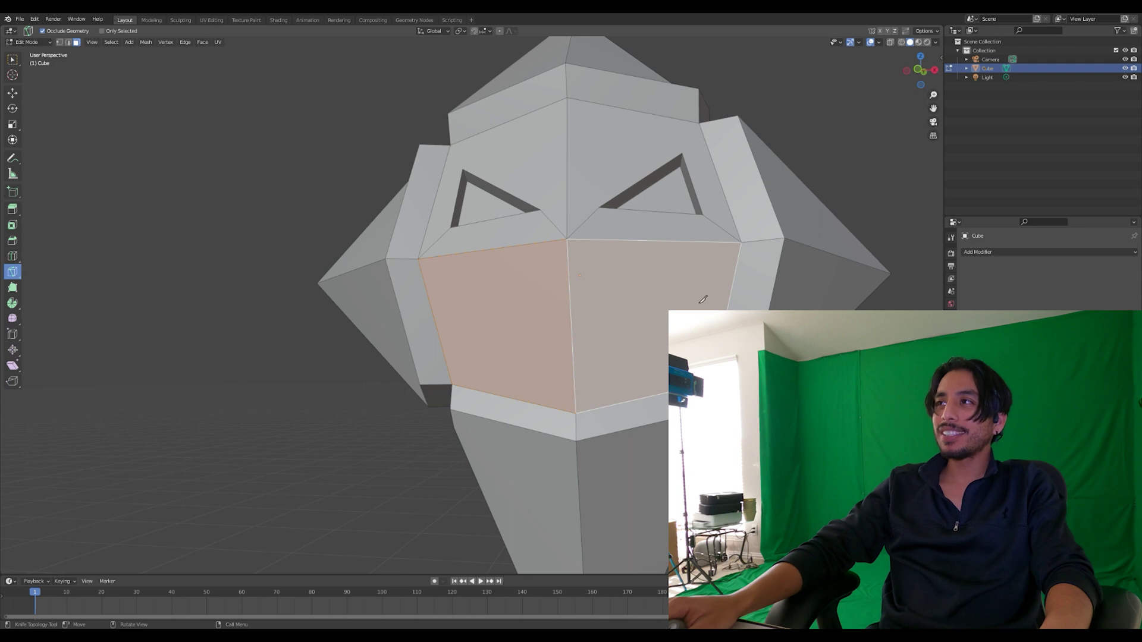
left_click(701, 285)
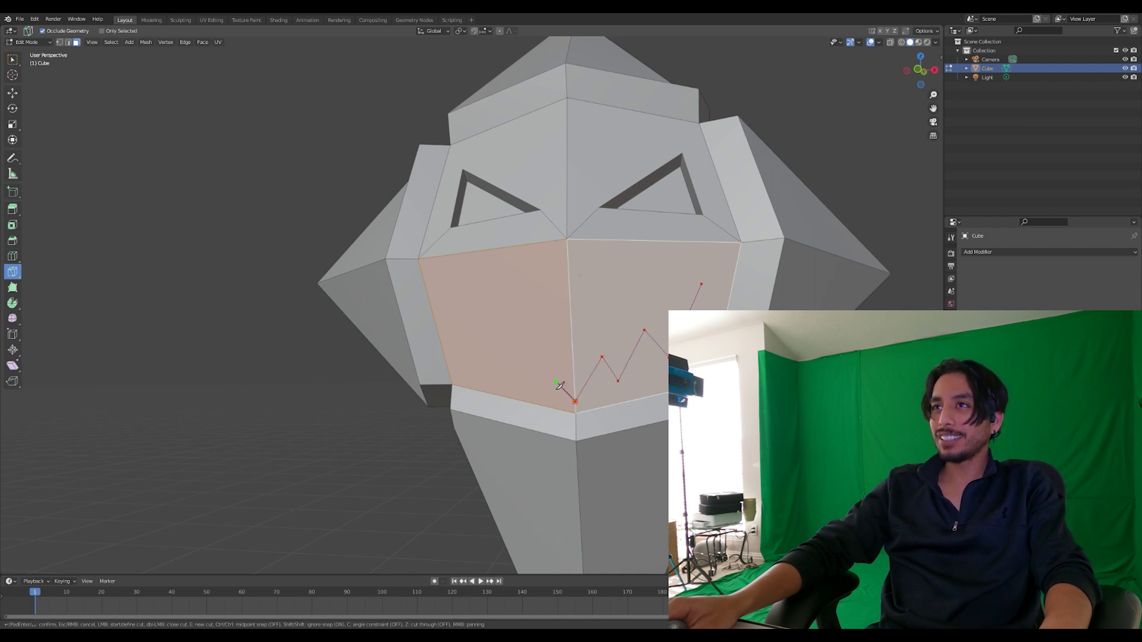
middle_click_drag(550, 365, 613, 373)
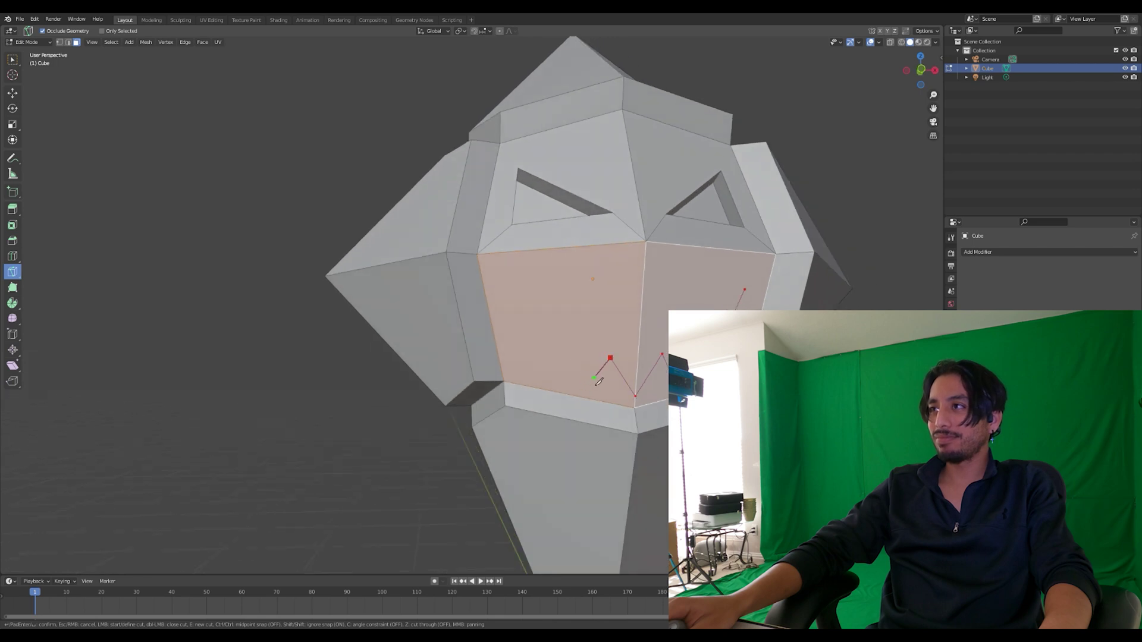
left_click(569, 336)
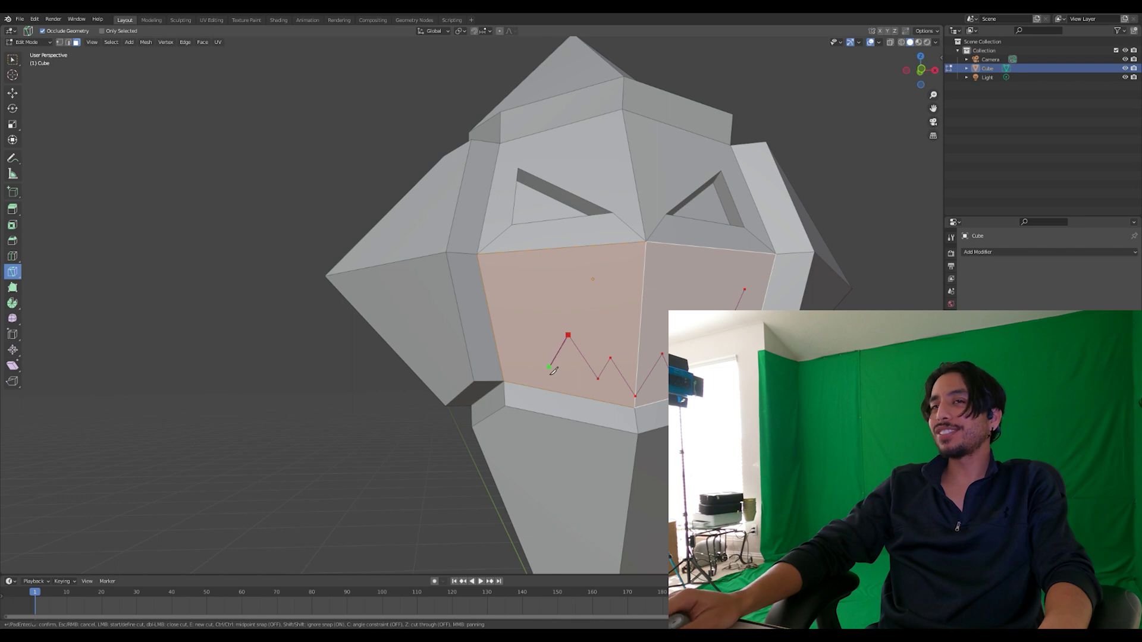
left_click(556, 359)
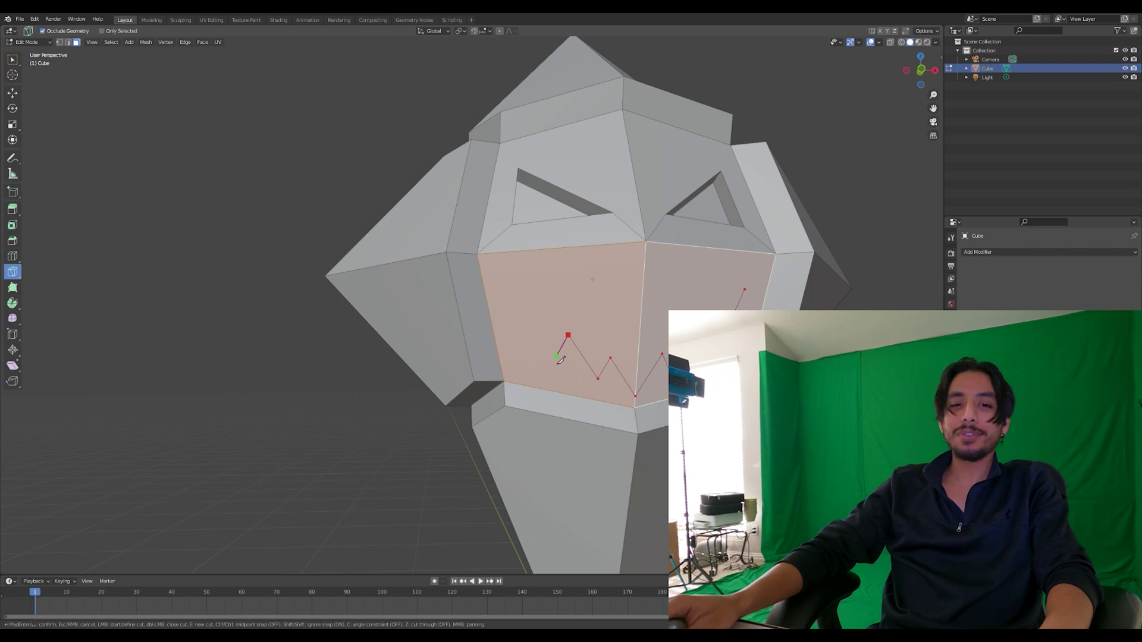
left_click(515, 289)
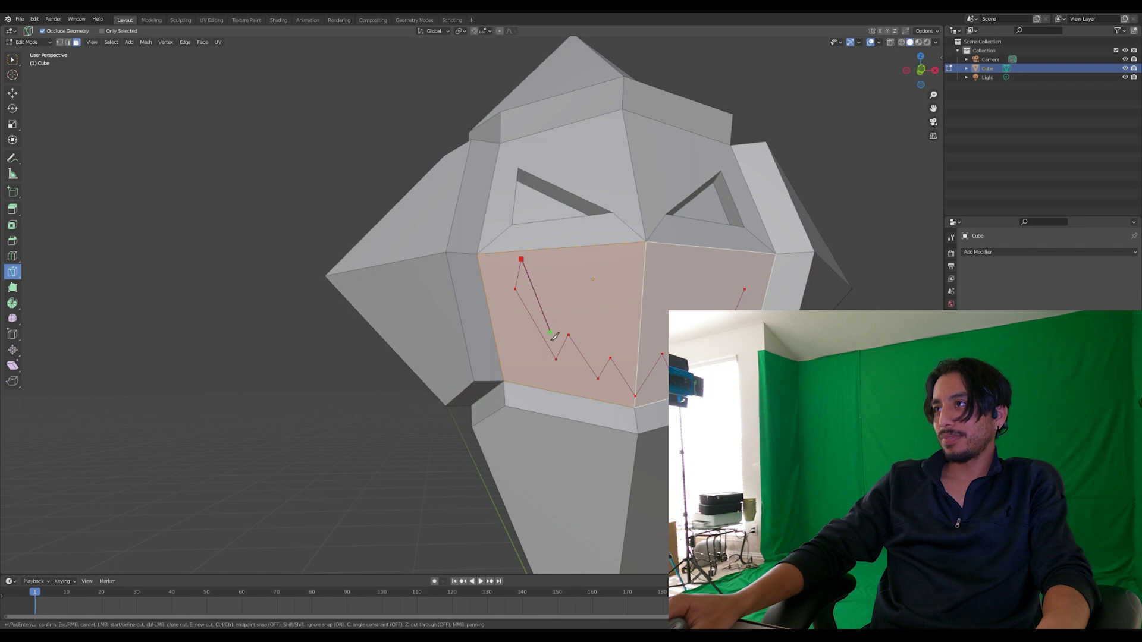
key("Escape")
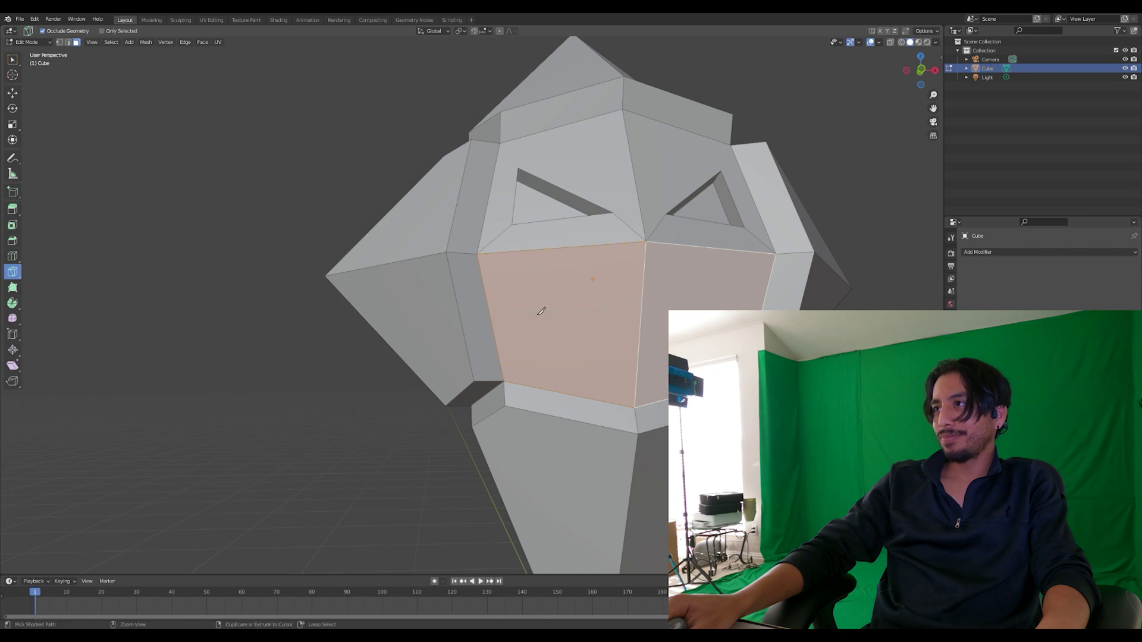
Knife a lower zigzag cut across the mouth faces from the right edge to the left
left_click(34, 18)
key("k")
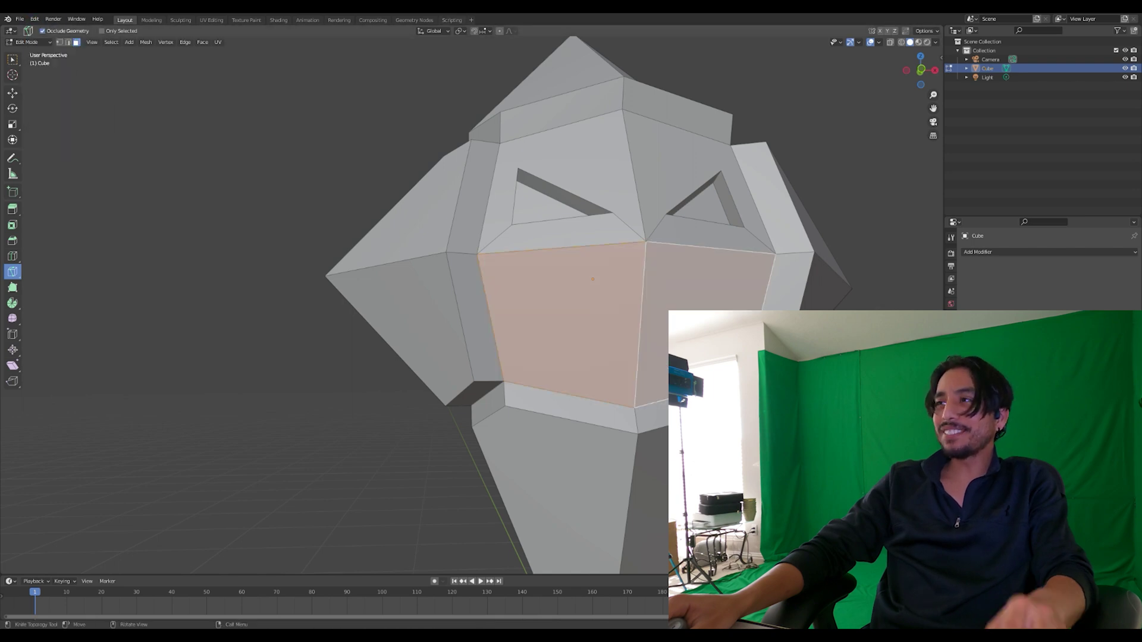
left_click(753, 292)
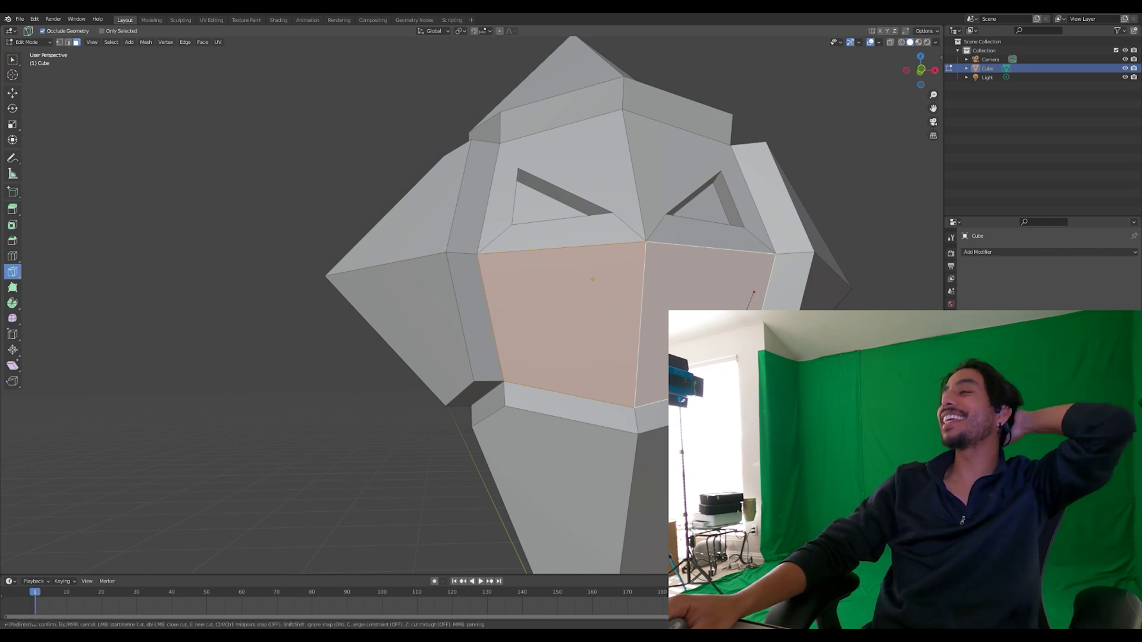
left_click(635, 402)
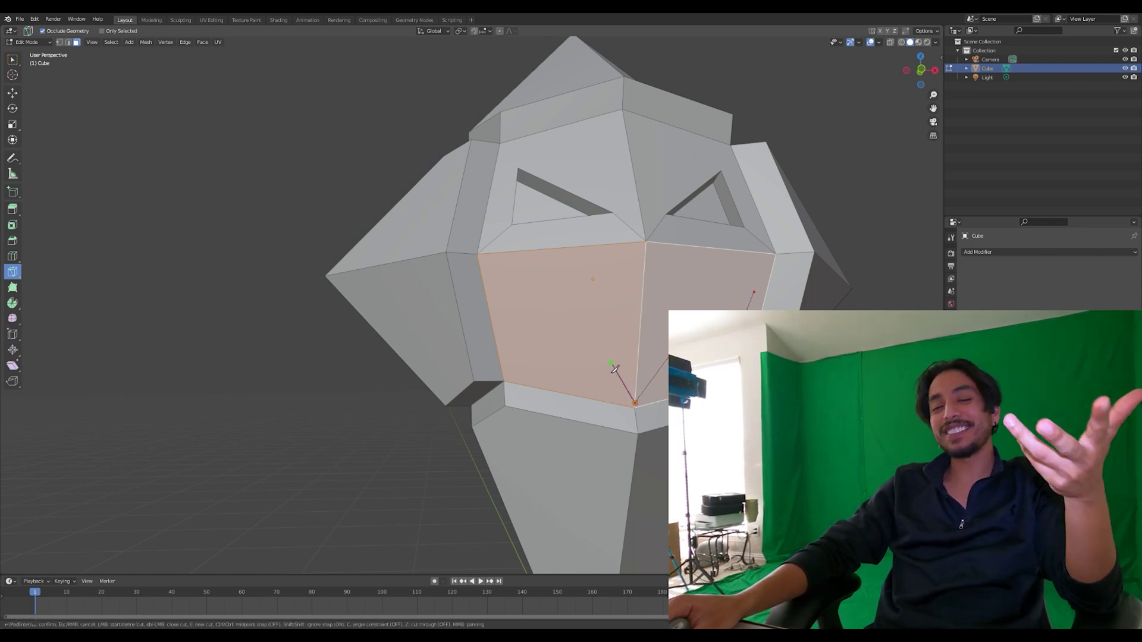
left_click(609, 361)
left_click(590, 387)
left_click(561, 344)
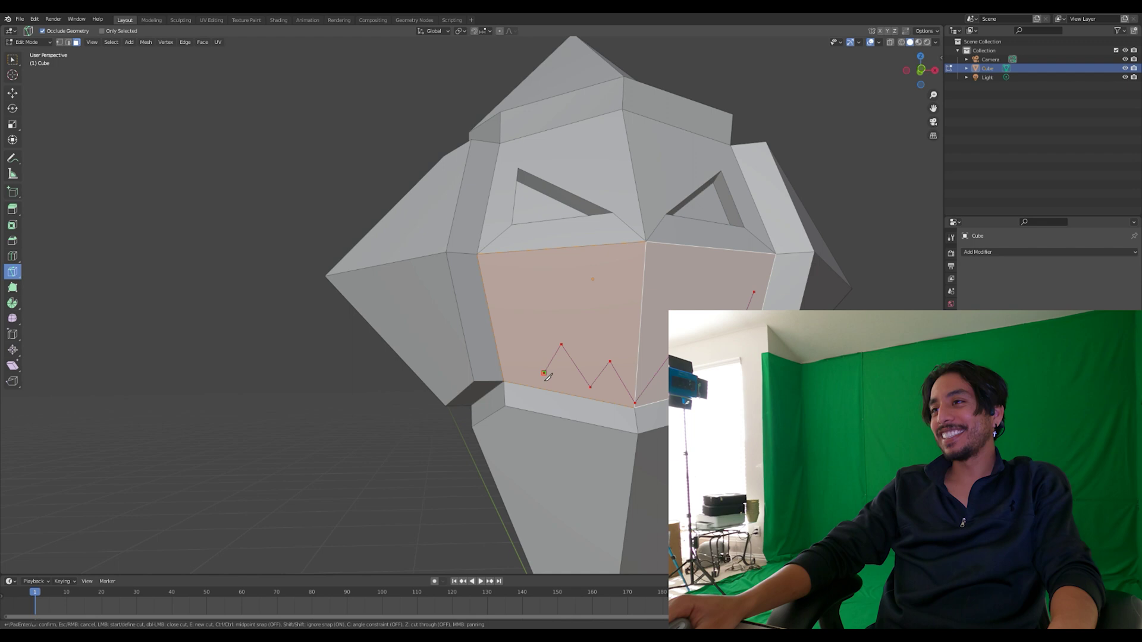
left_click(544, 373)
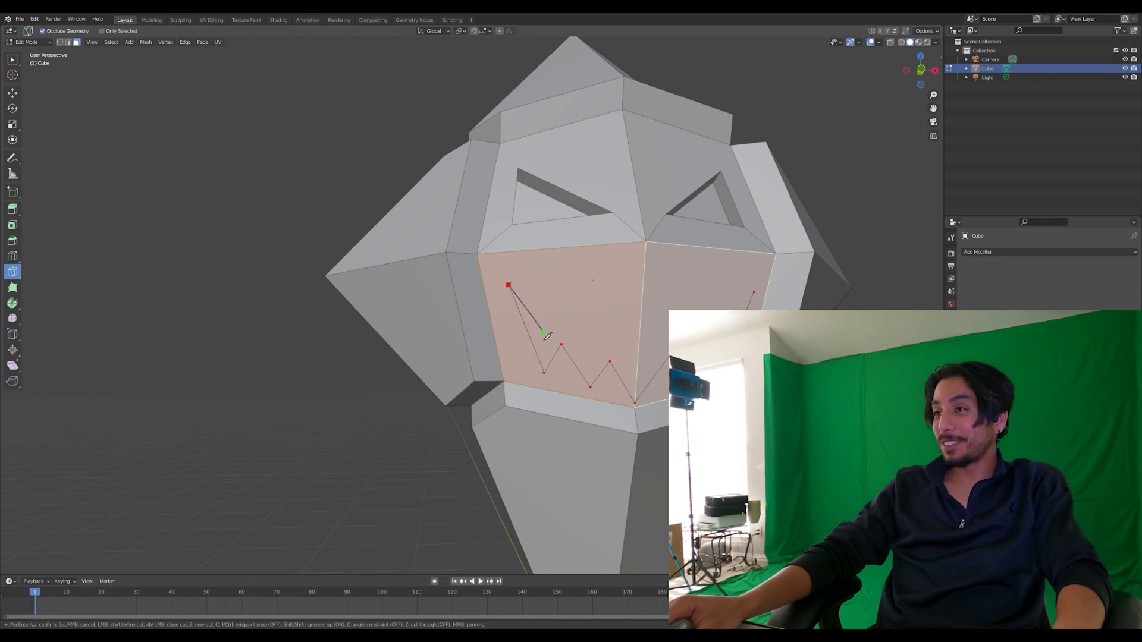
Cut the upper zigzag row of teeth and confirm the knife cut
left_click(559, 286)
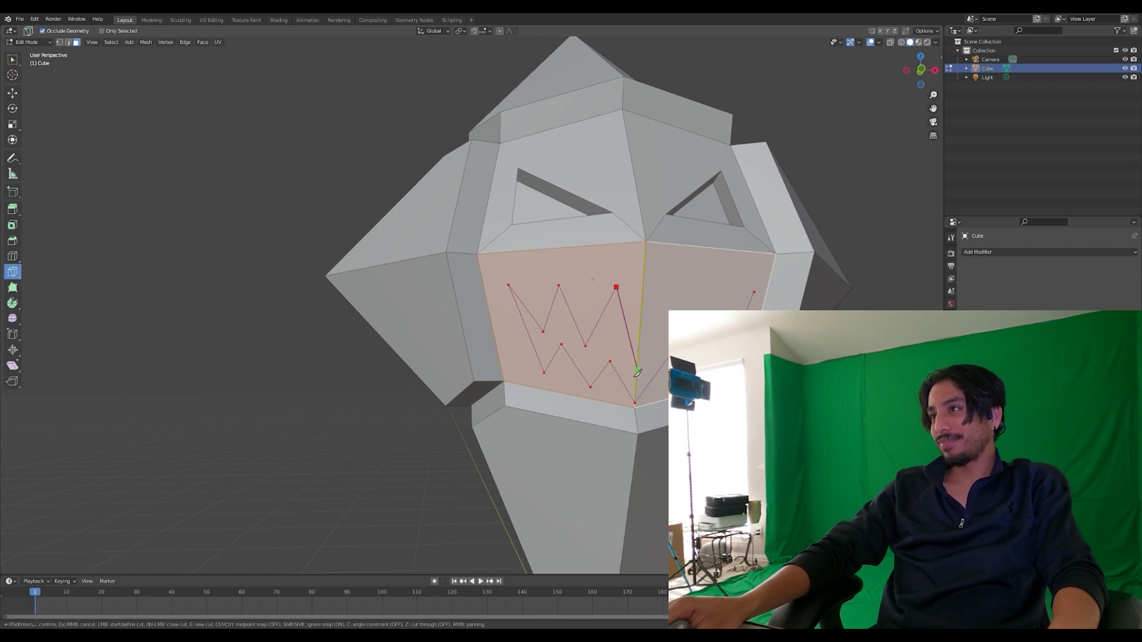
left_click(638, 358)
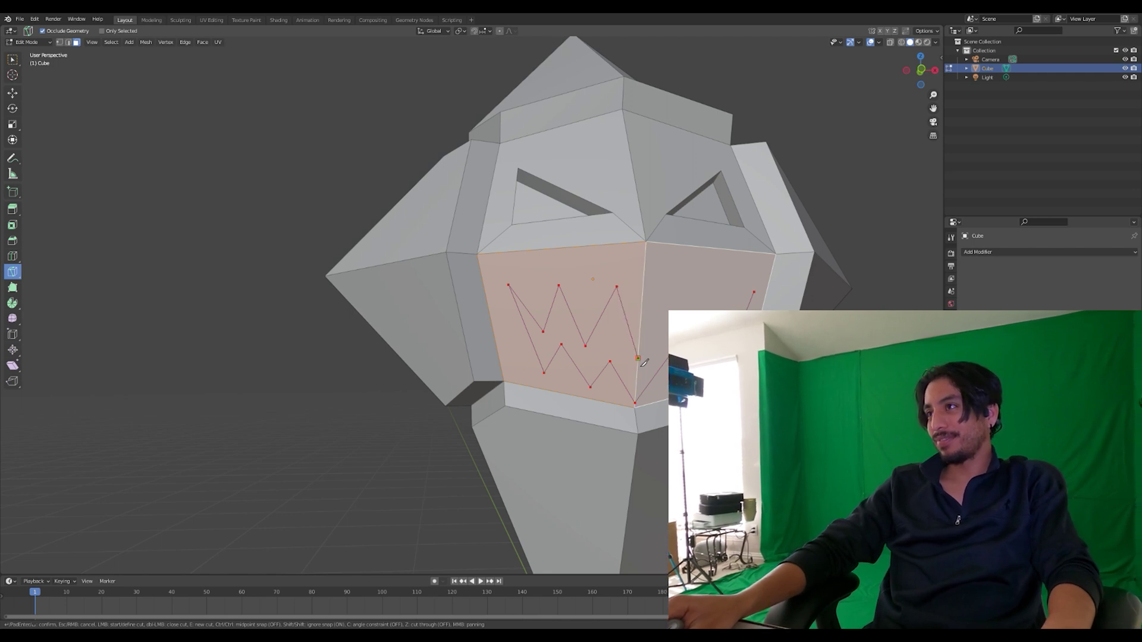
left_click(666, 313)
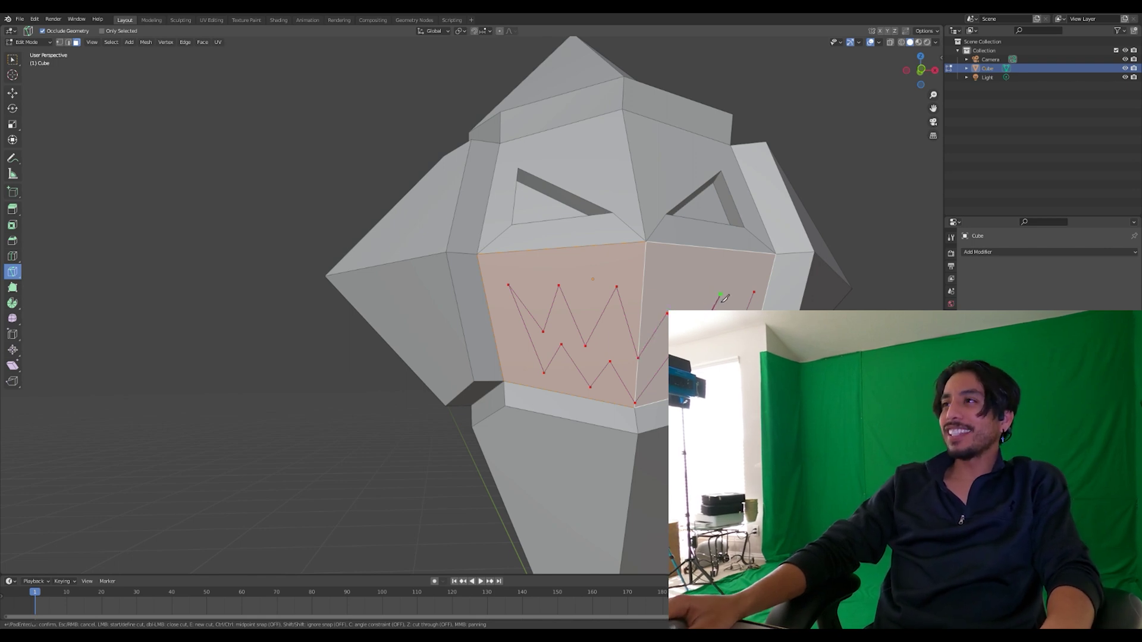
key("Return")
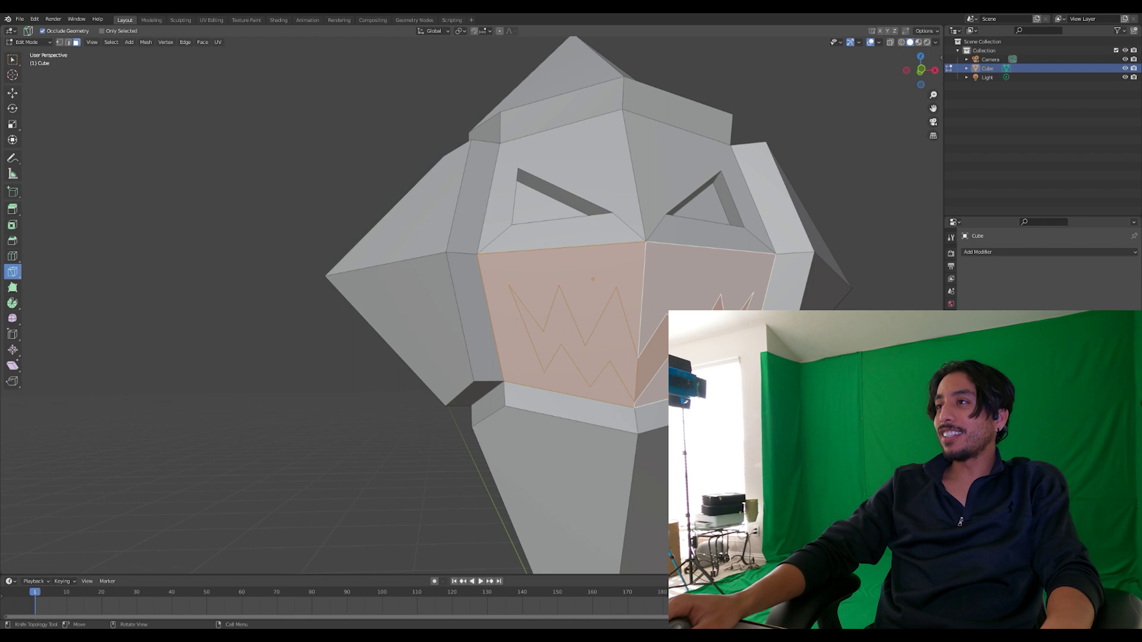
From a front view, select the two zigzag teeth faces
scroll(619, 338, "down", 2)
middle_click_drag(619, 338, 612, 372)
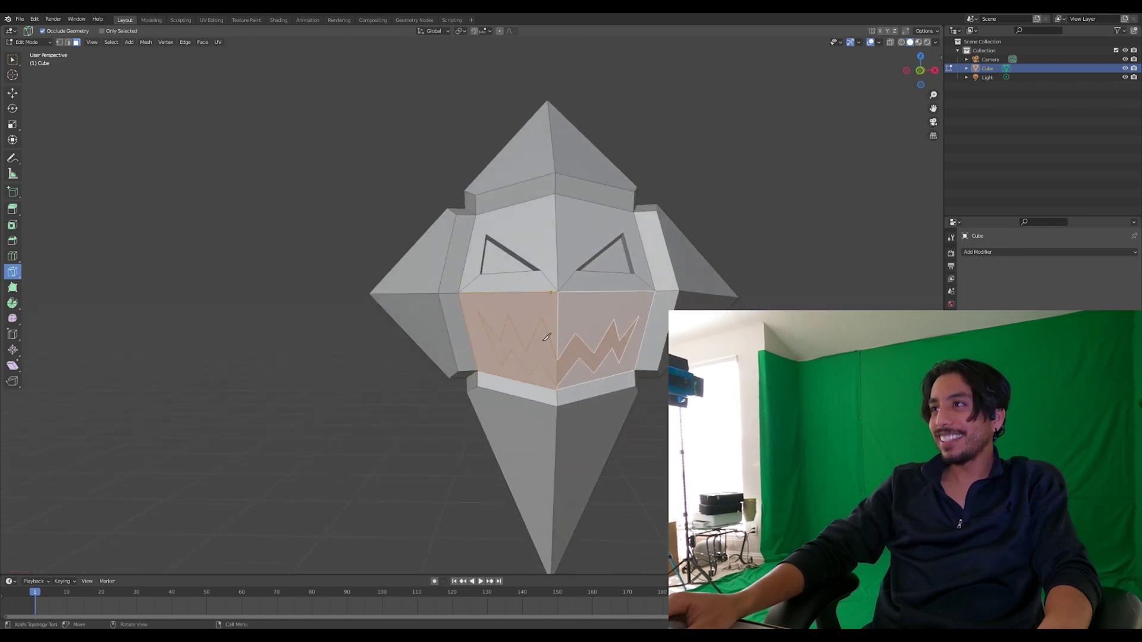
scroll(612, 372, "up", 2)
key("w")
key("alt+a")
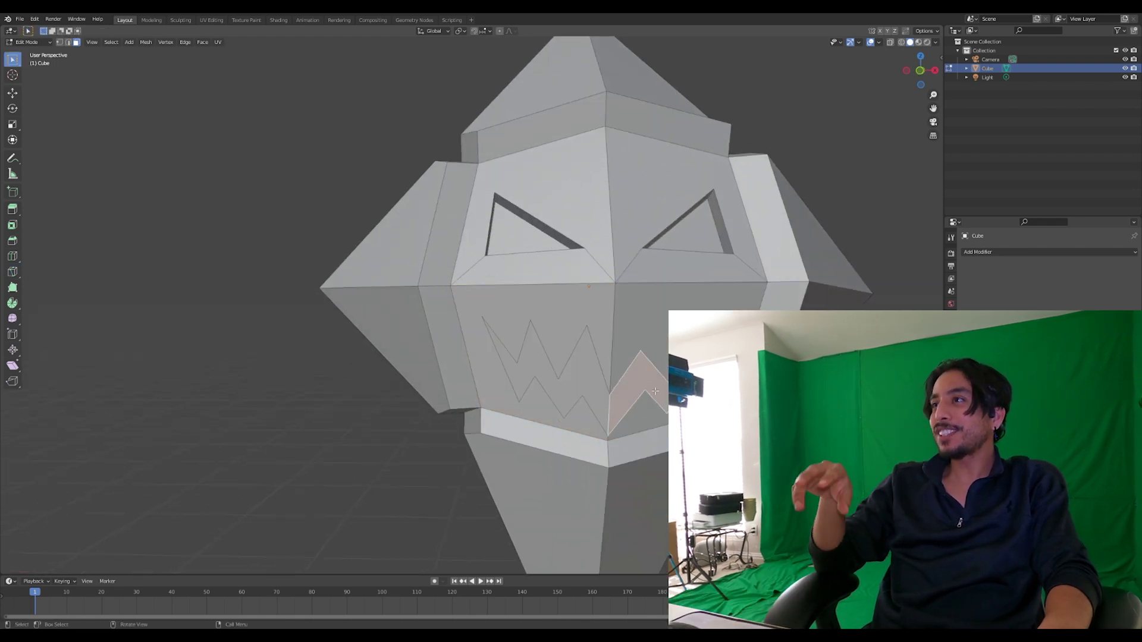
left_click(518, 379)
left_click(639, 375, "shift")
Extrude the teeth faces inward along their normals to recess the mouth
middle_click_drag(640, 375, 586, 401)
key("e")
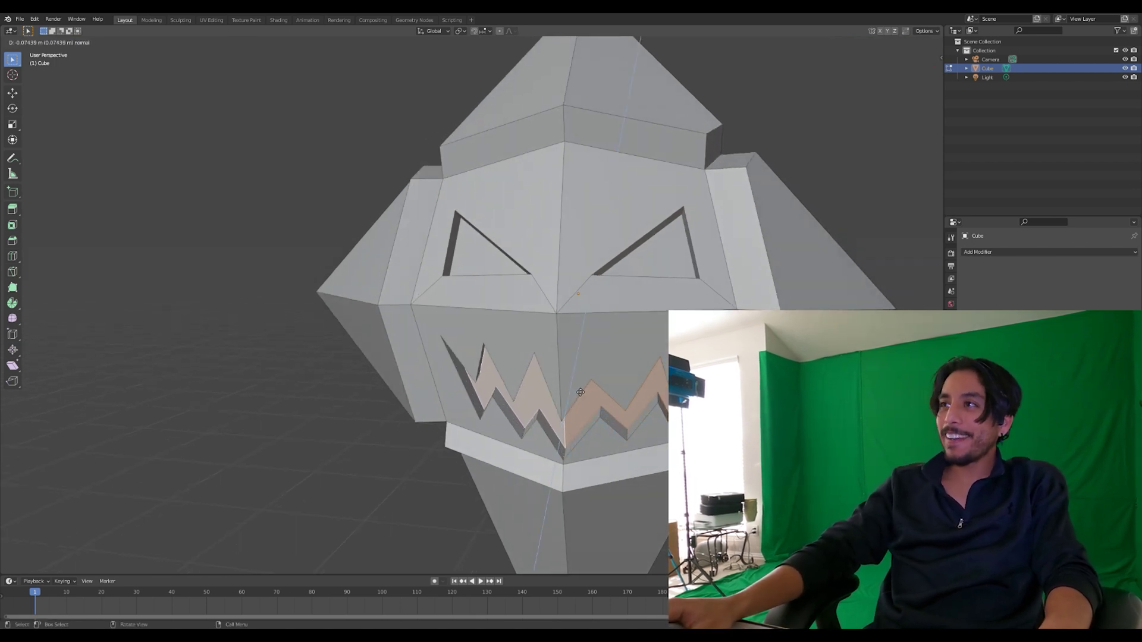
left_click(581, 393)
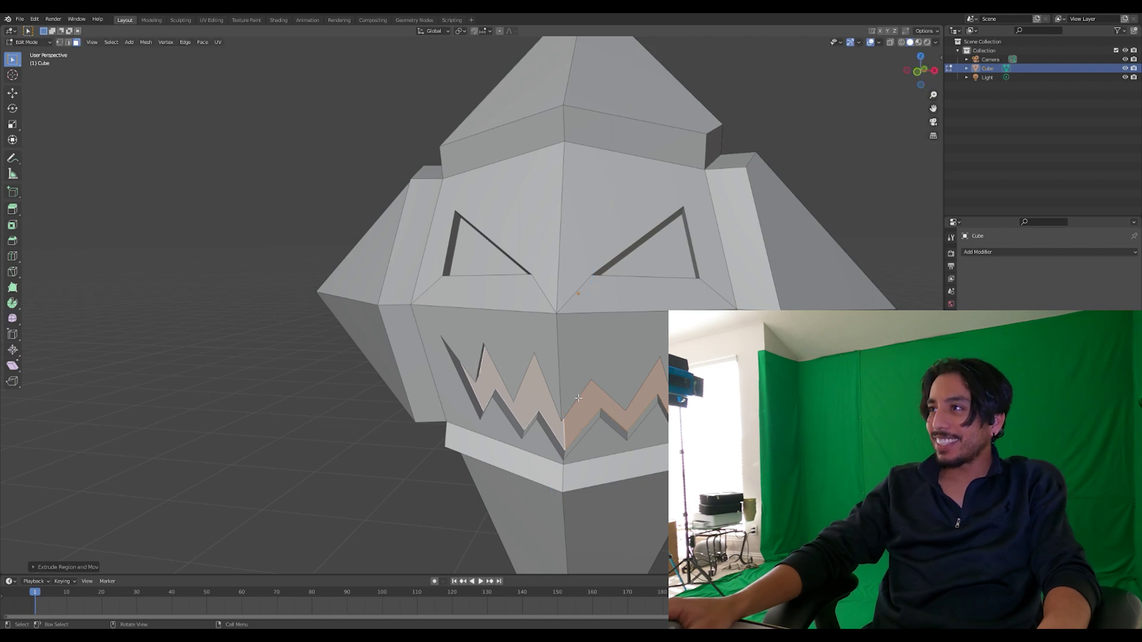
middle_click_drag(580, 392, 547, 314)
scroll(594, 384, "down", 5)
scroll(479, 390, "up", 5)
scroll(480, 390, "down", 3)
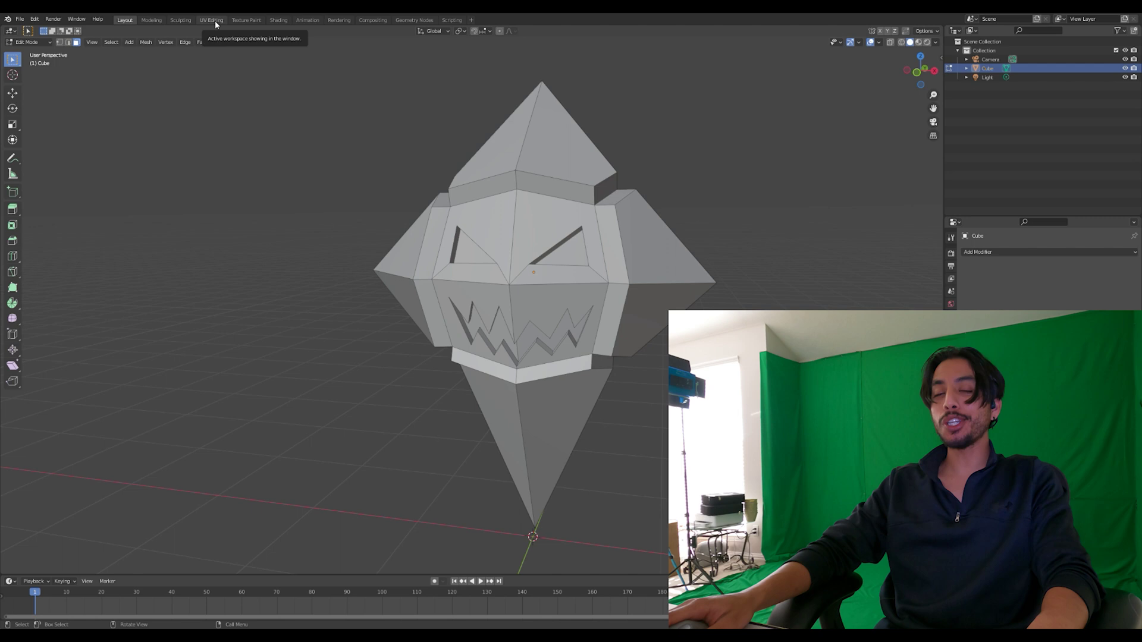
In the Shading workspace, wire the lacking64-8x.png image's Color into the Principled BSDF Base Color
left_click(279, 20)
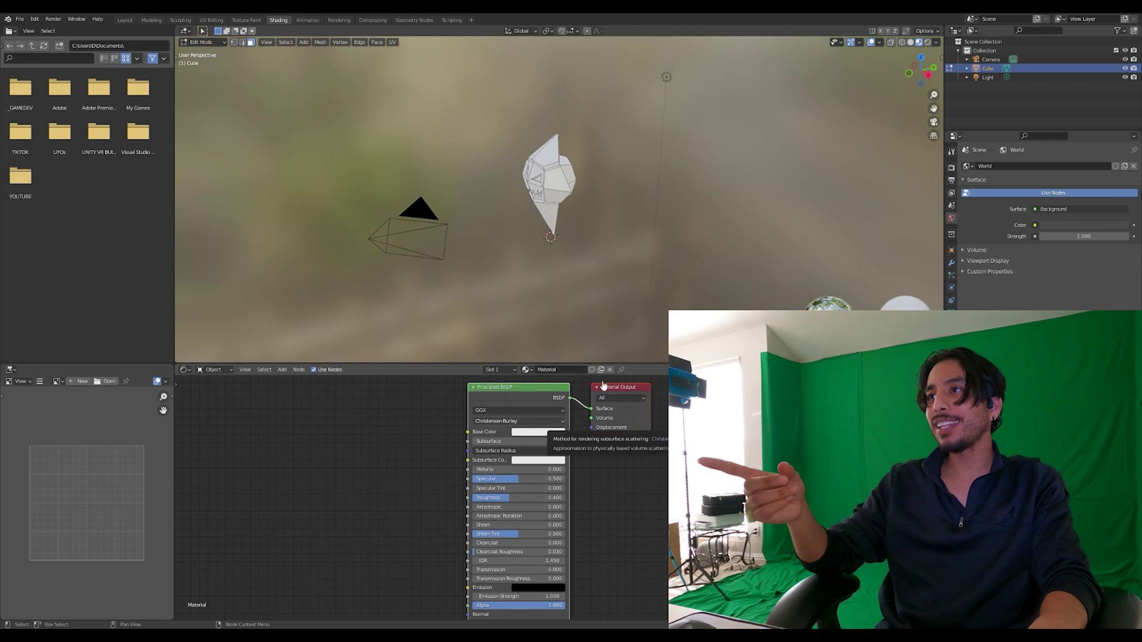
left_click_drag(662, 393, 317, 457)
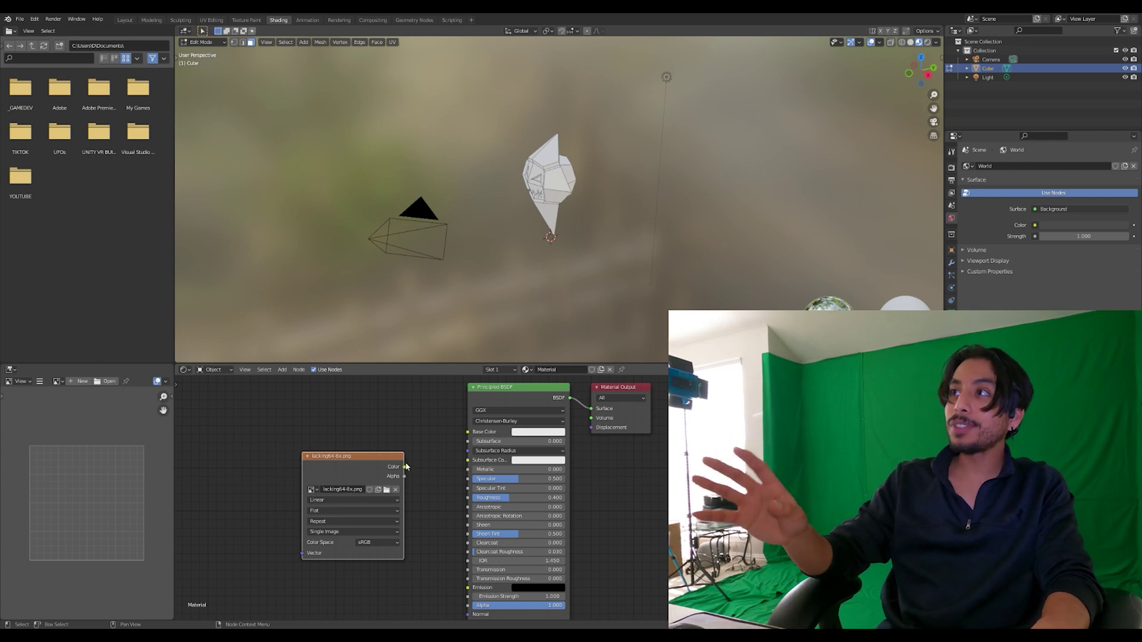
left_click_drag(404, 467, 468, 436)
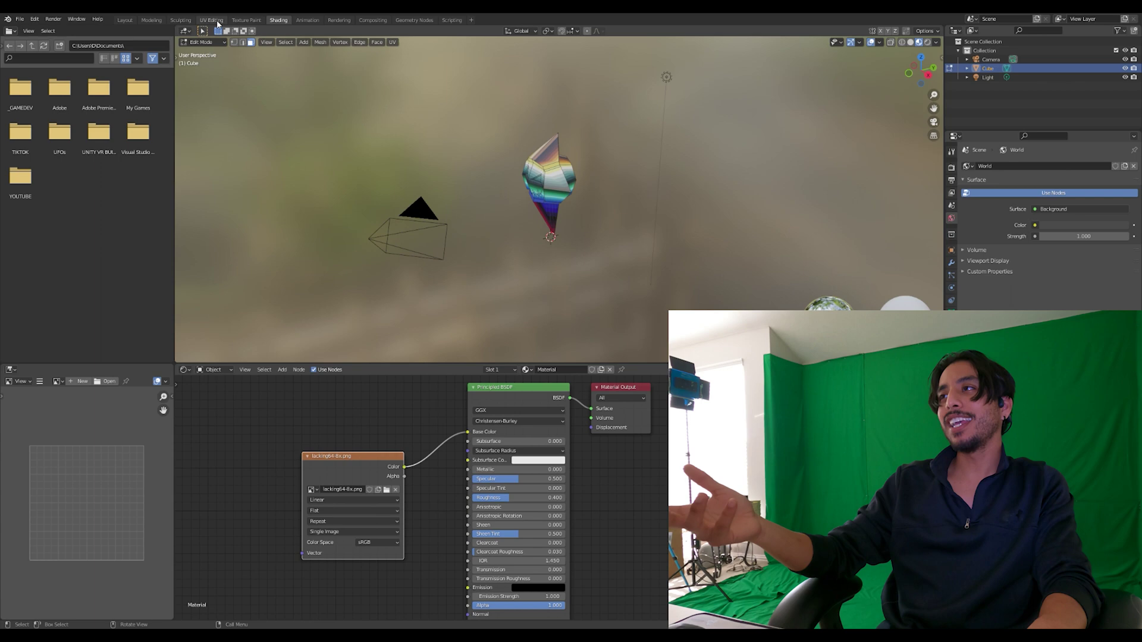
In the UV Editing workspace, set the viewport shading colour to Texture
left_click(217, 23)
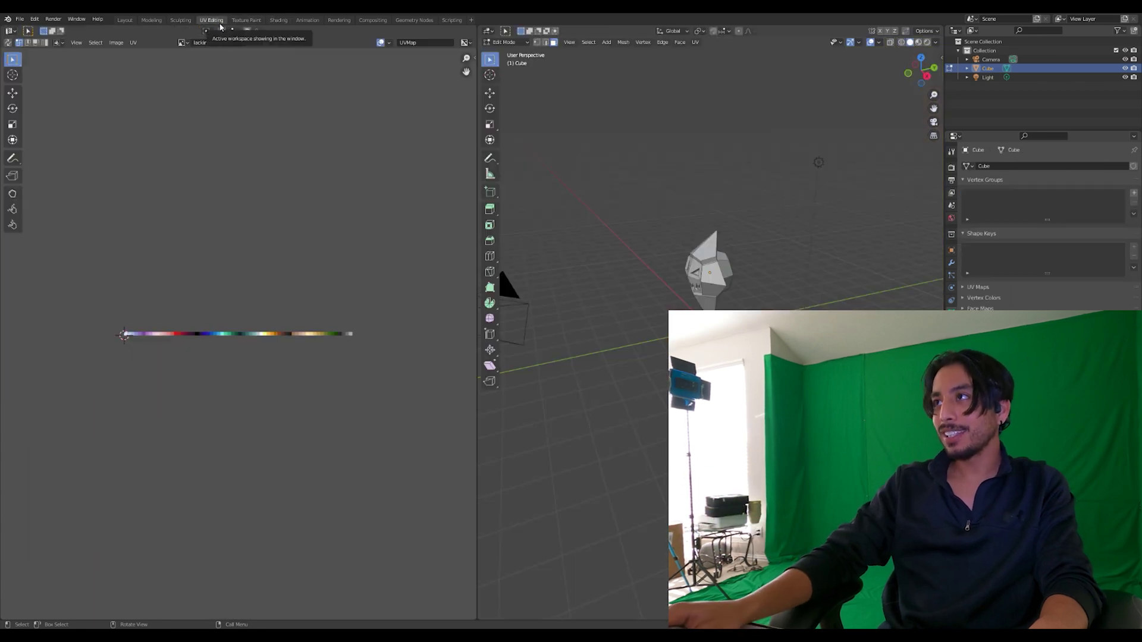
scroll(732, 285, "up", 3)
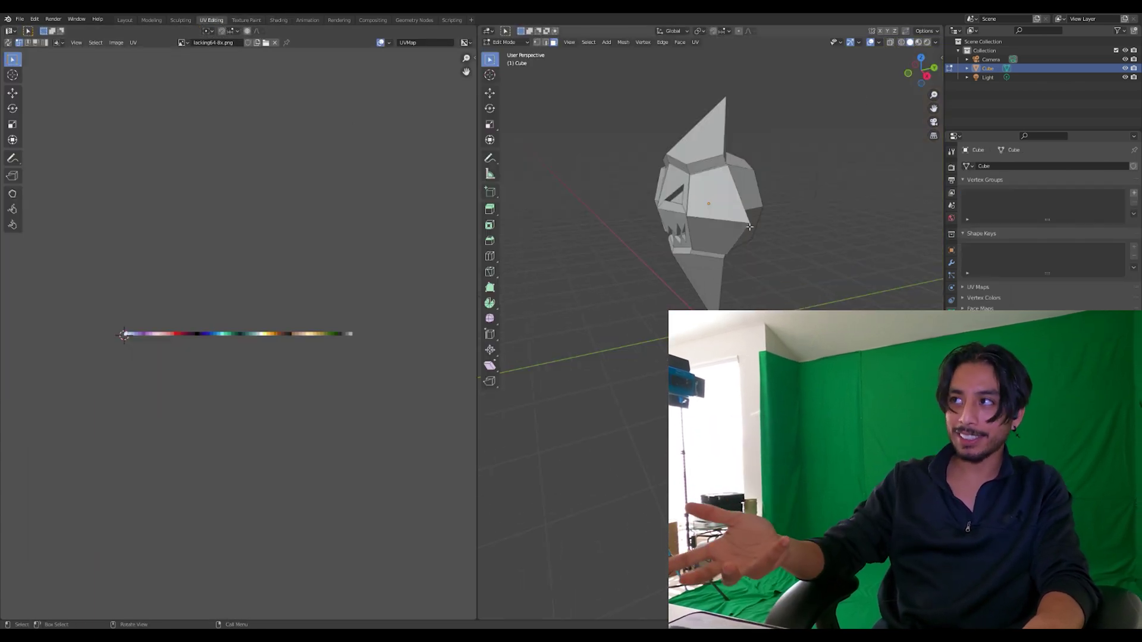
middle_click_drag(732, 286, 803, 282)
left_click(936, 42)
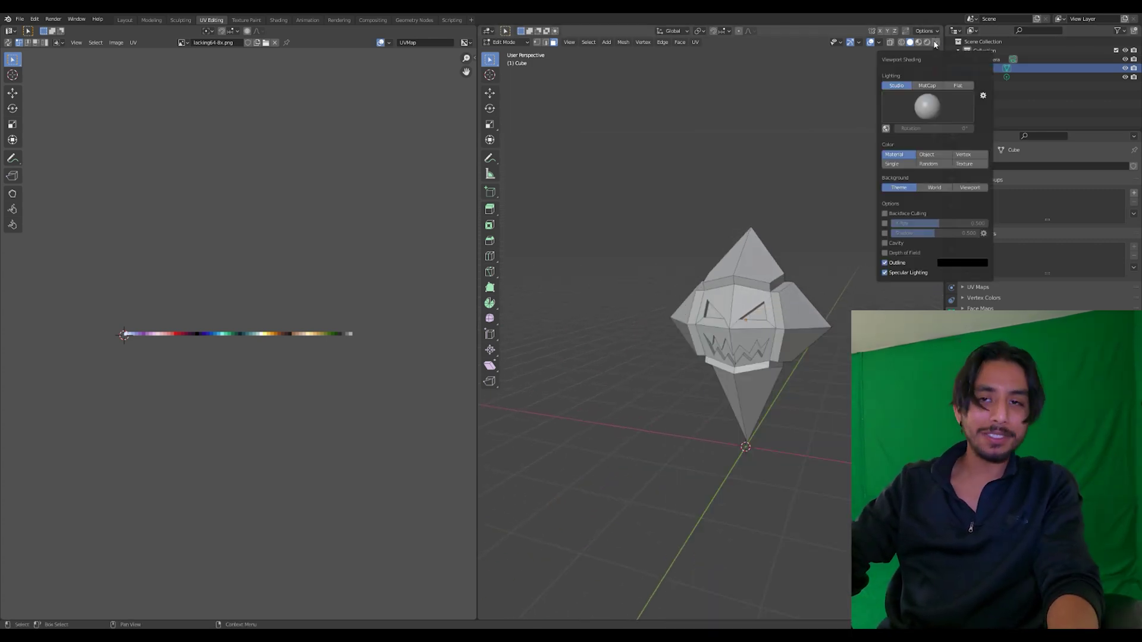
left_click(971, 162)
middle_click_drag(730, 364, 676, 387)
scroll(677, 362, "up", 2)
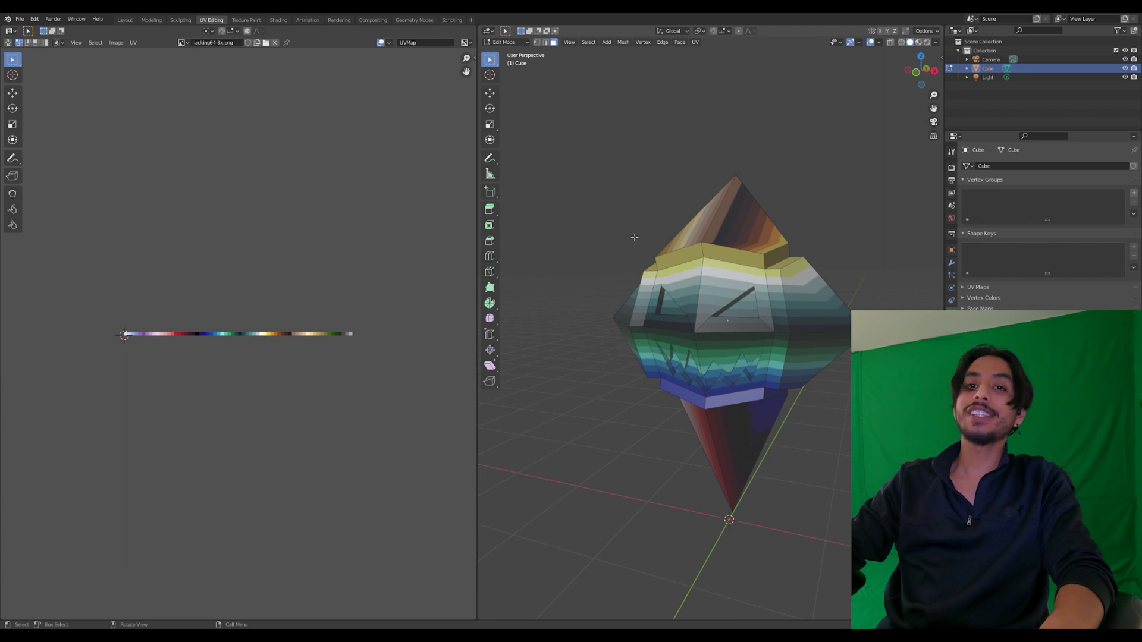
Select all faces and UVs over the palette image, trying the UV snap and scale options
key("a")
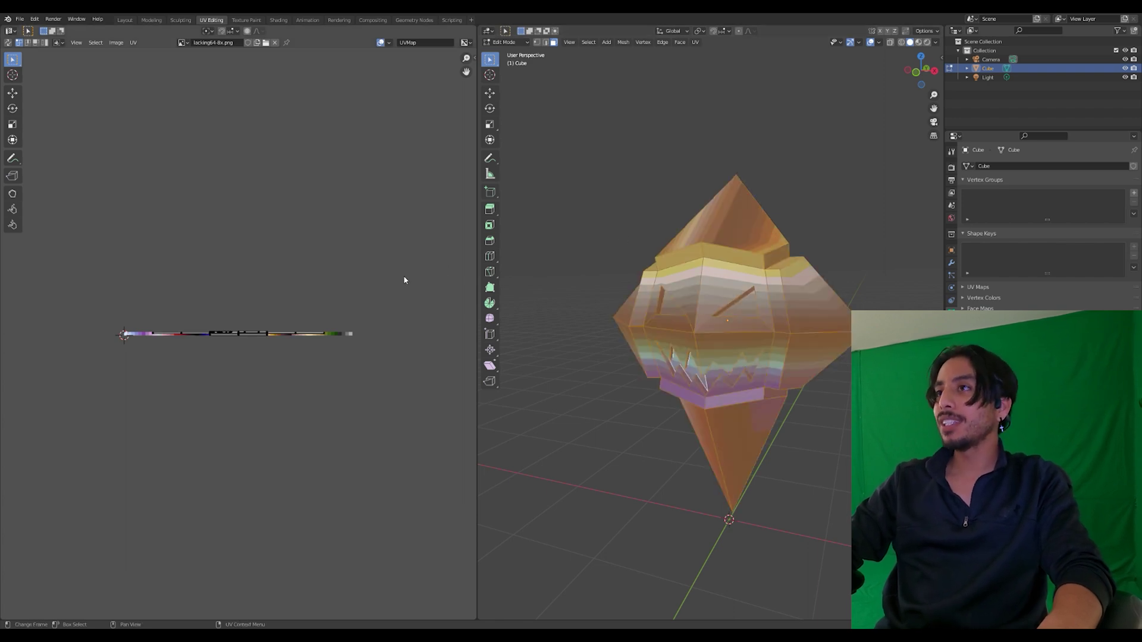
key("a")
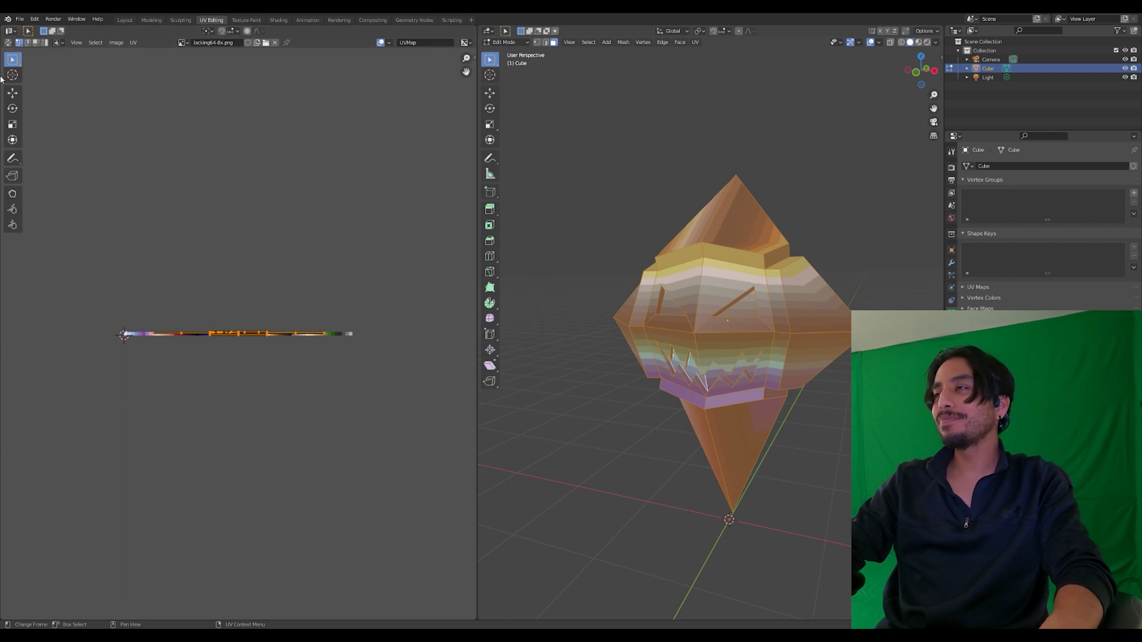
key("shift+s")
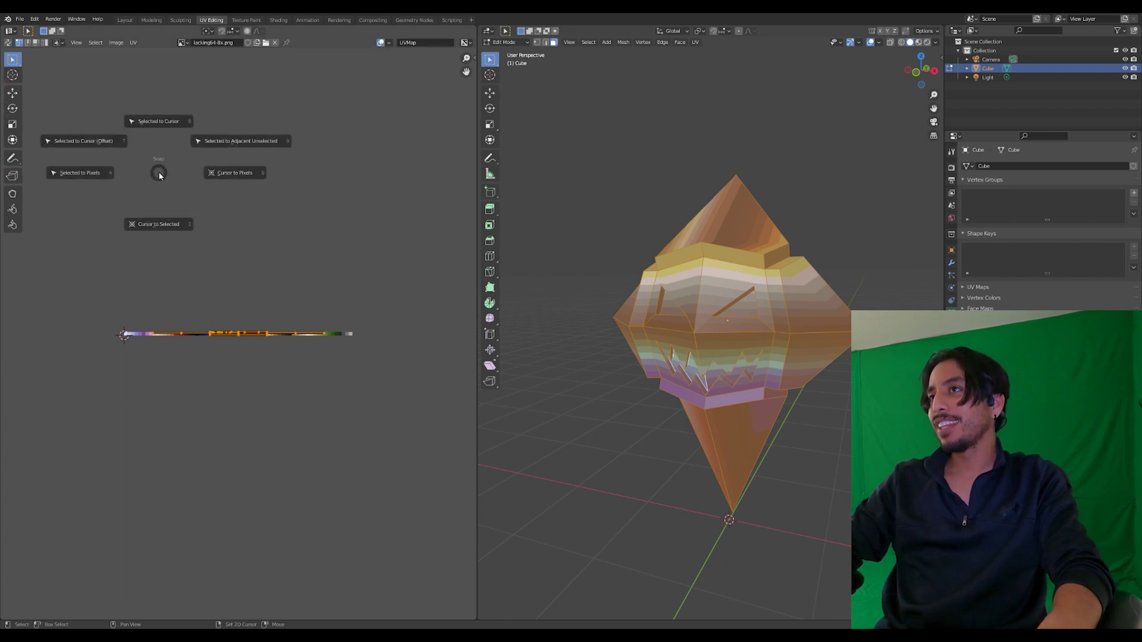
left_click(159, 175)
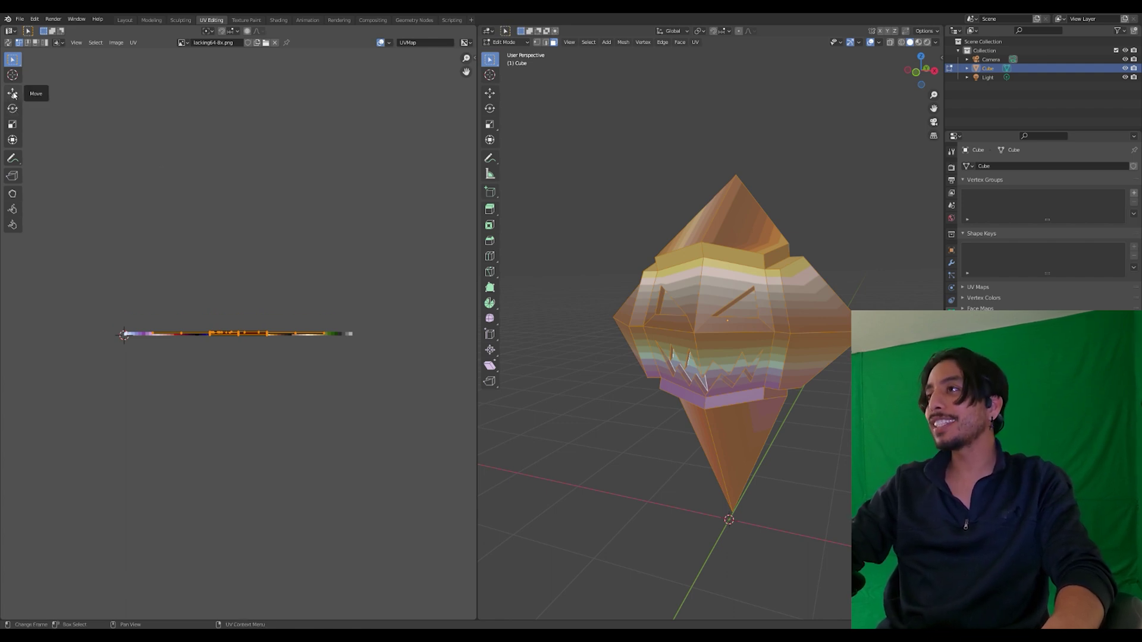
left_click(13, 125)
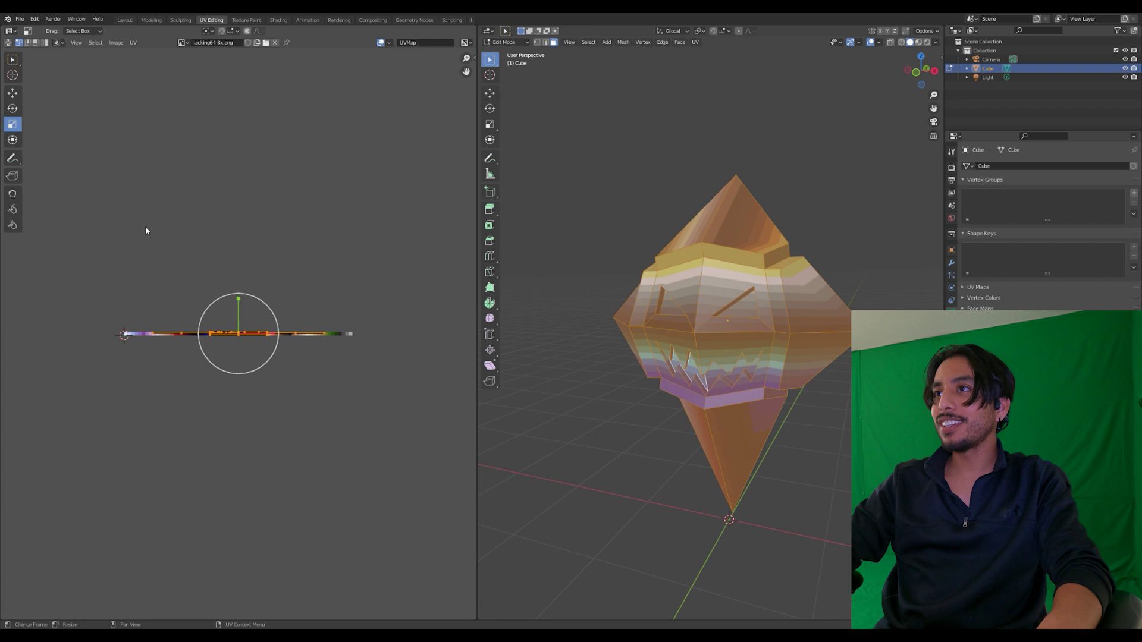
left_click(186, 240)
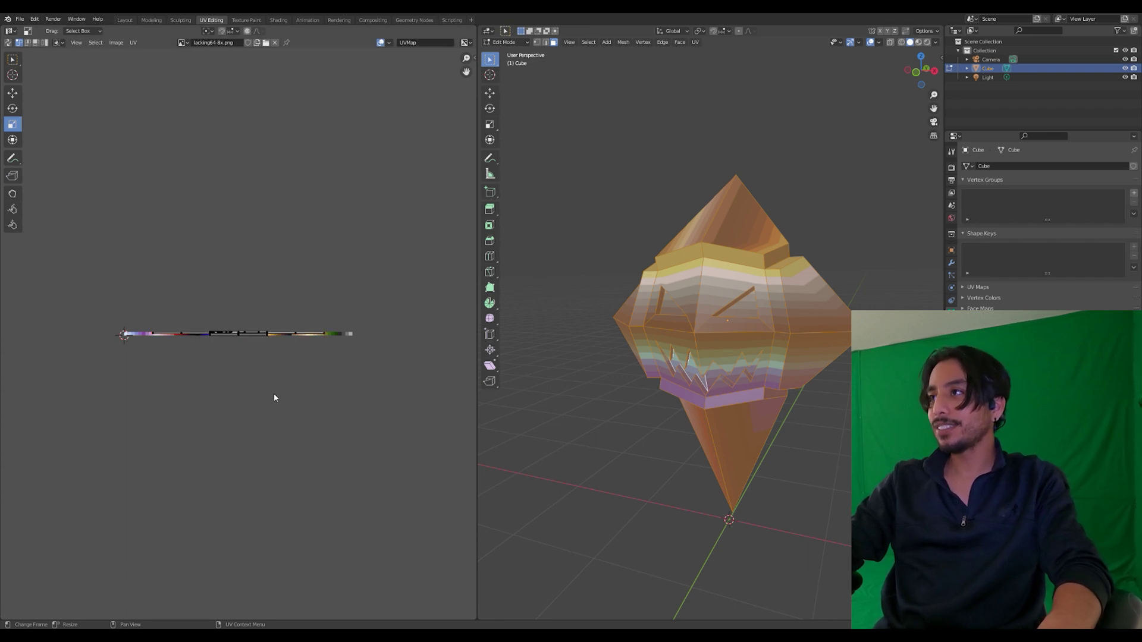
key("a")
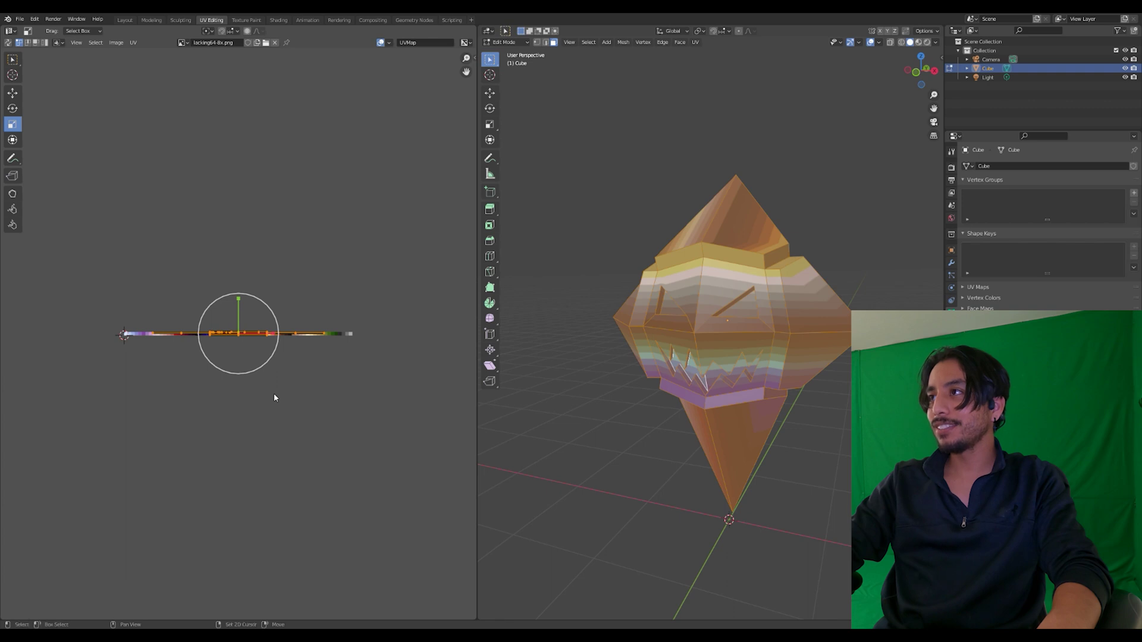
key("shift+s")
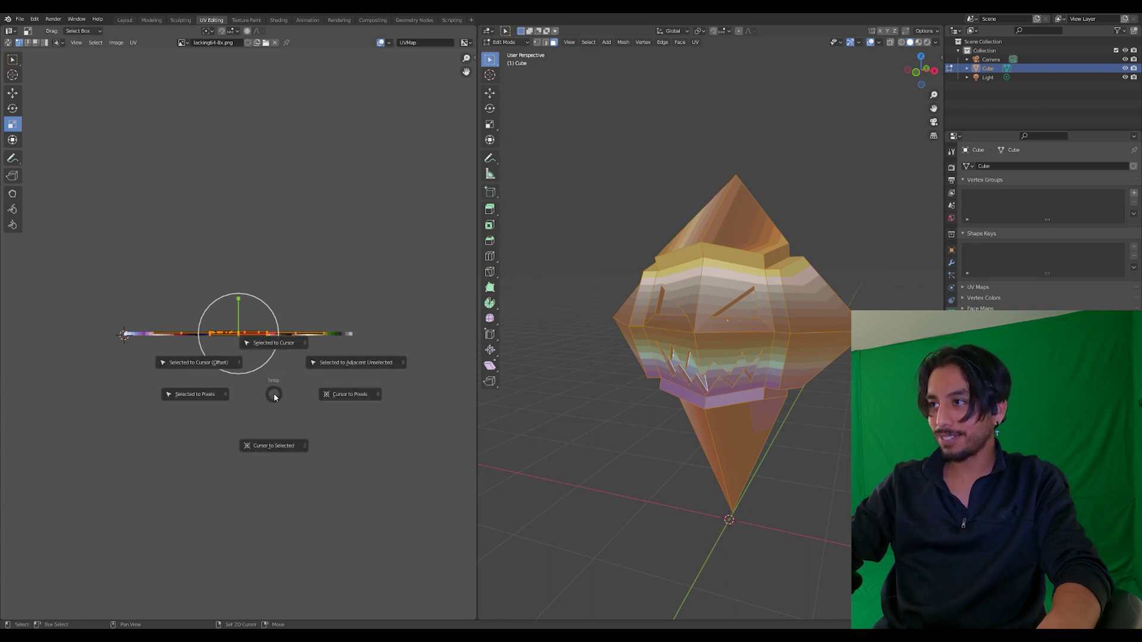
key("Escape")
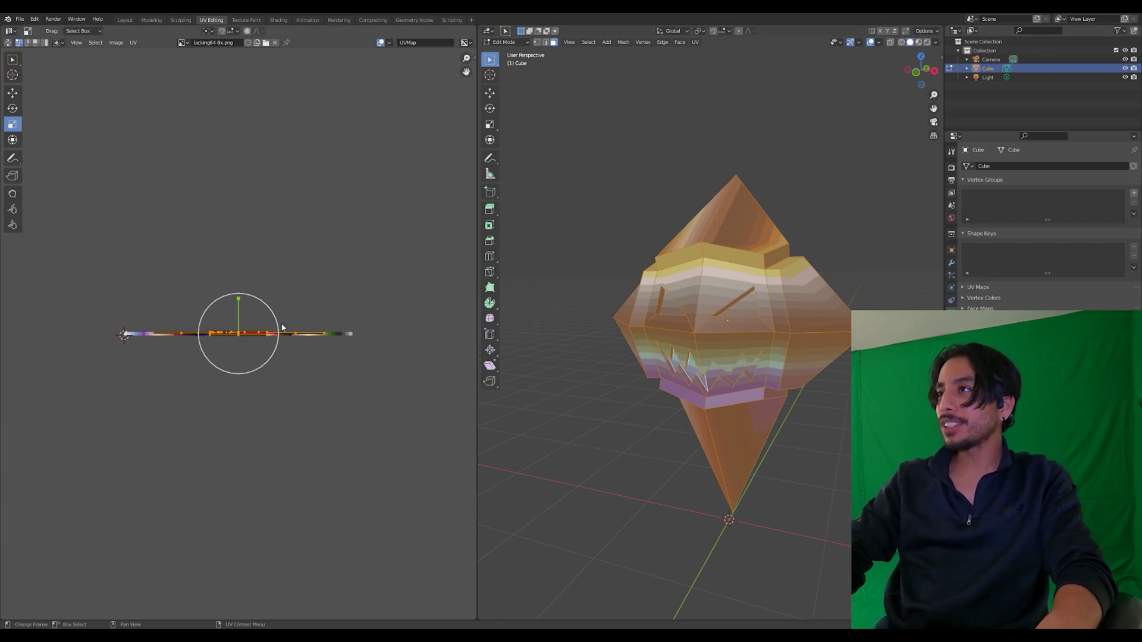
Scale all the head's UVs to 0 so they collapse to a single point
left_click_drag(279, 328, 231, 323)
key("0")
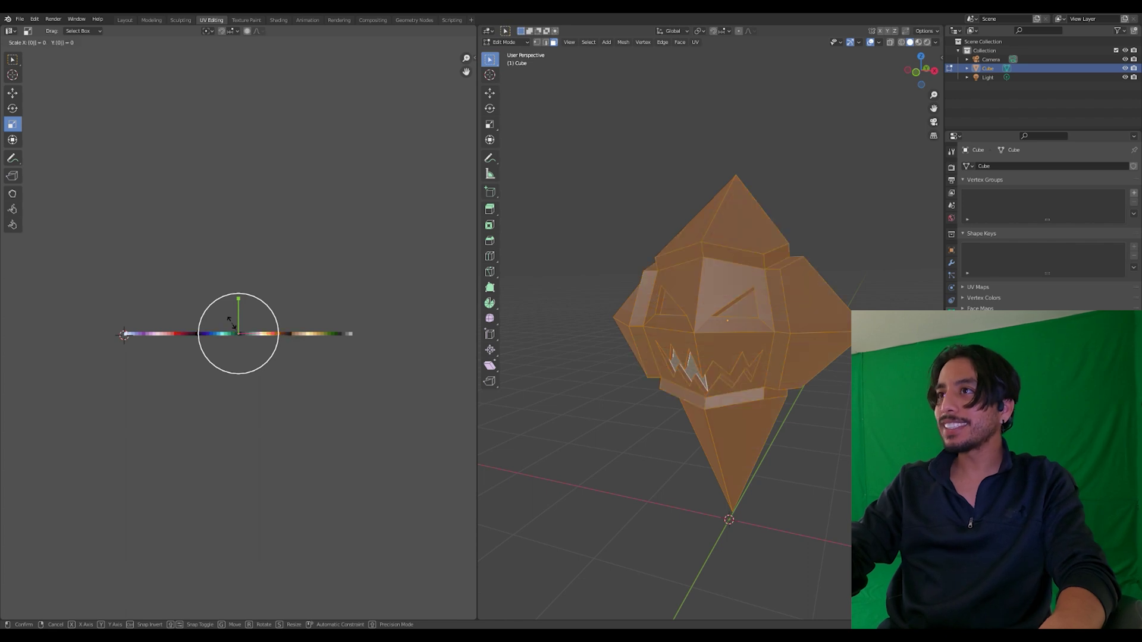
key("Return")
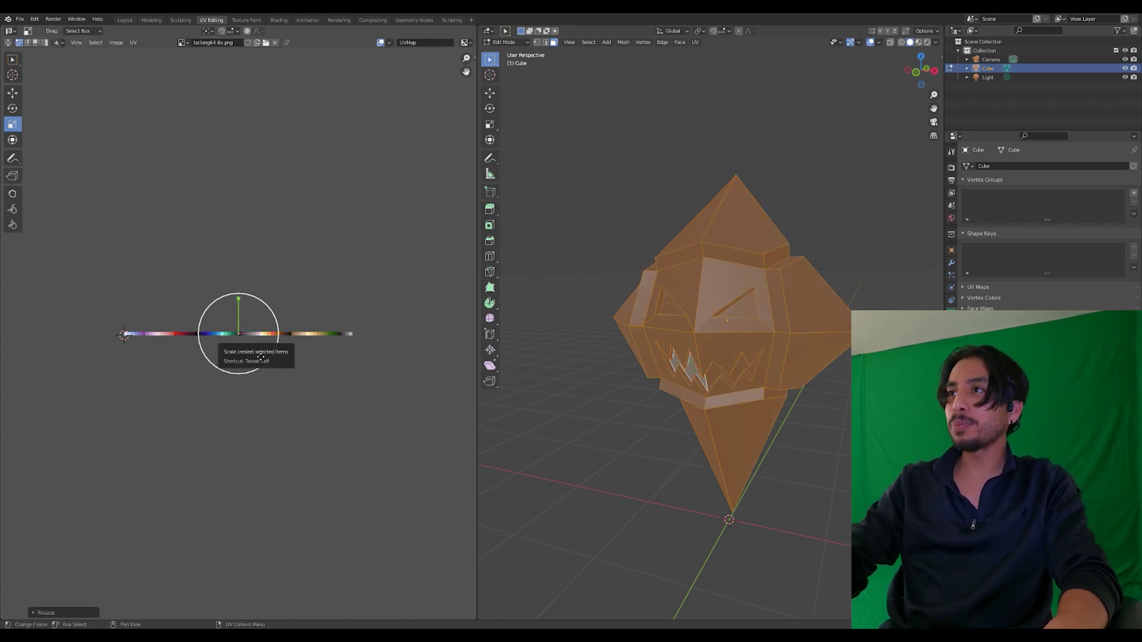
scroll(245, 339, "up", 3)
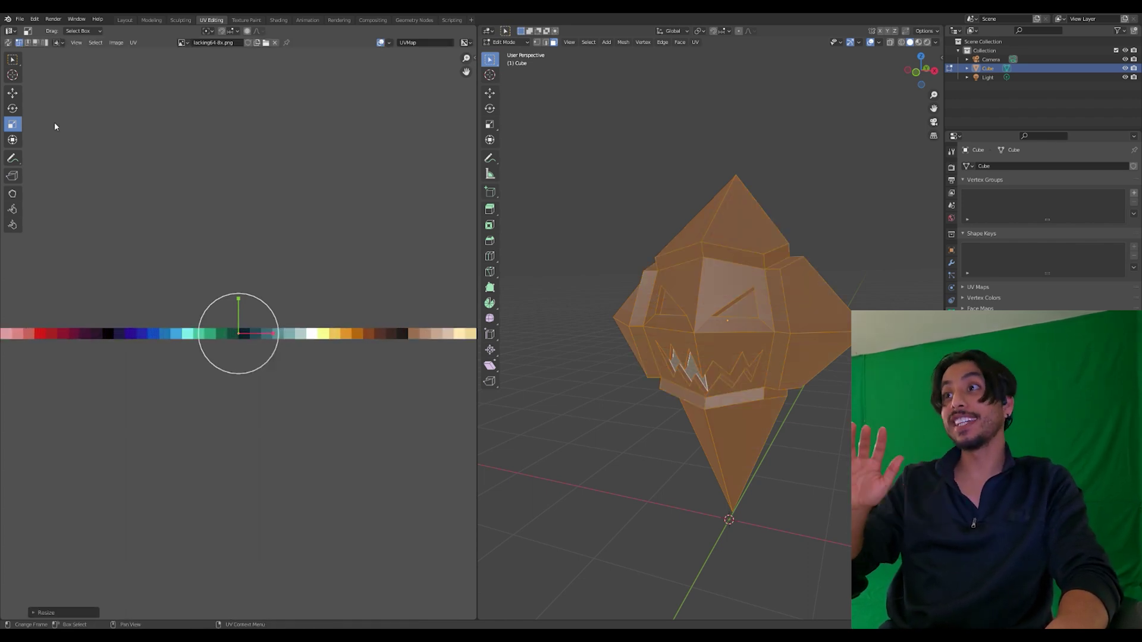
Move the collapsed UV point onto a dark palette swatch
key("w")
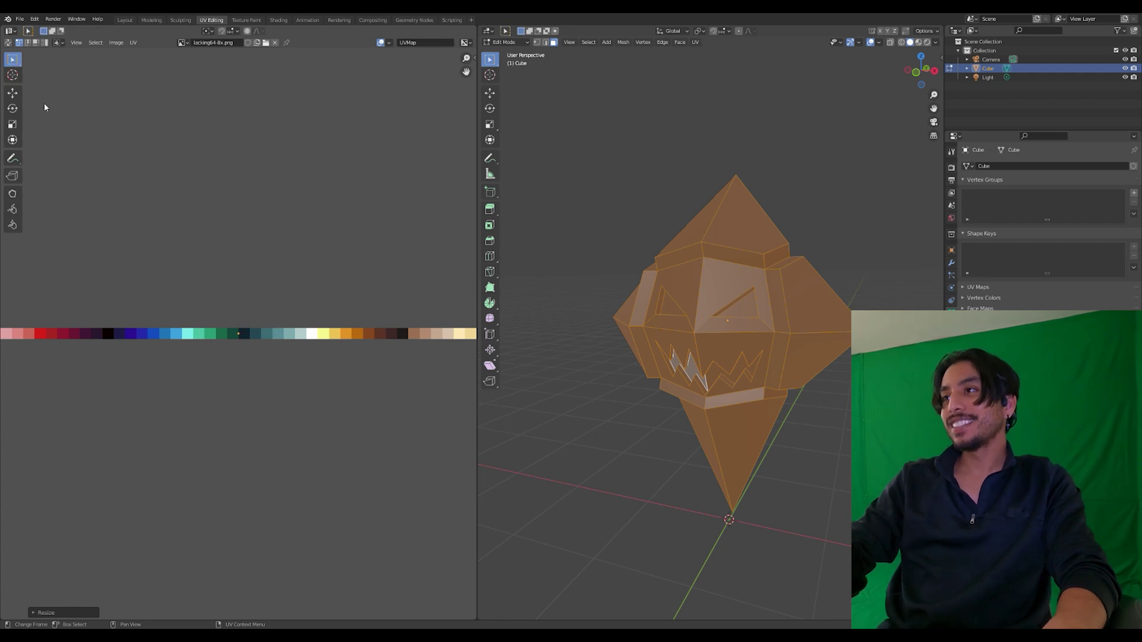
left_click(12, 93)
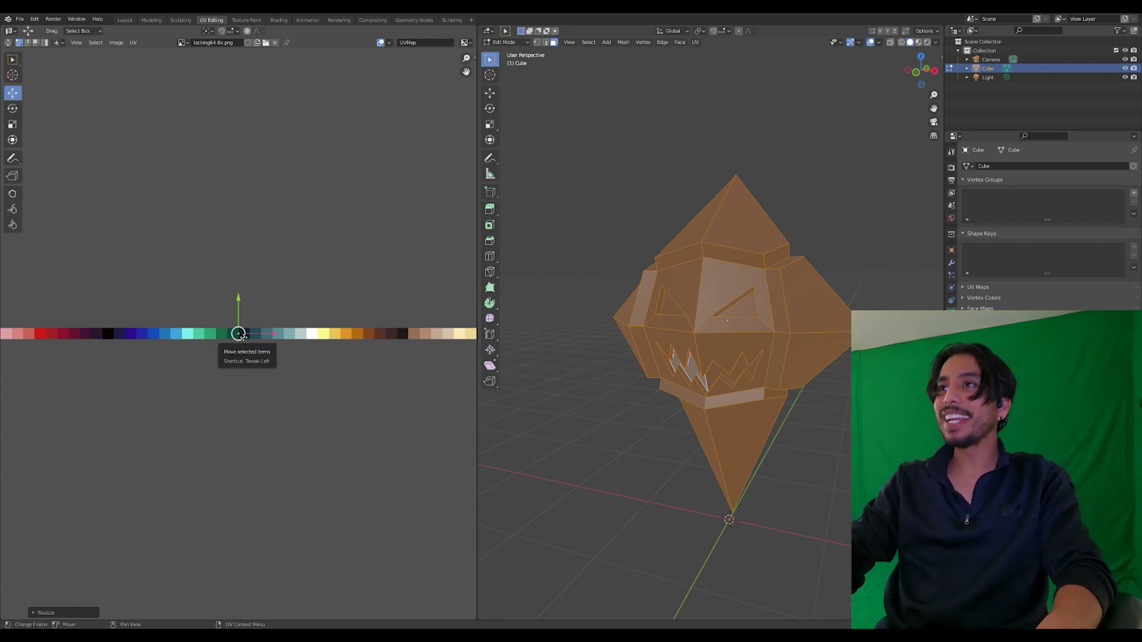
left_click_drag(238, 334, 123, 338)
left_click(123, 338)
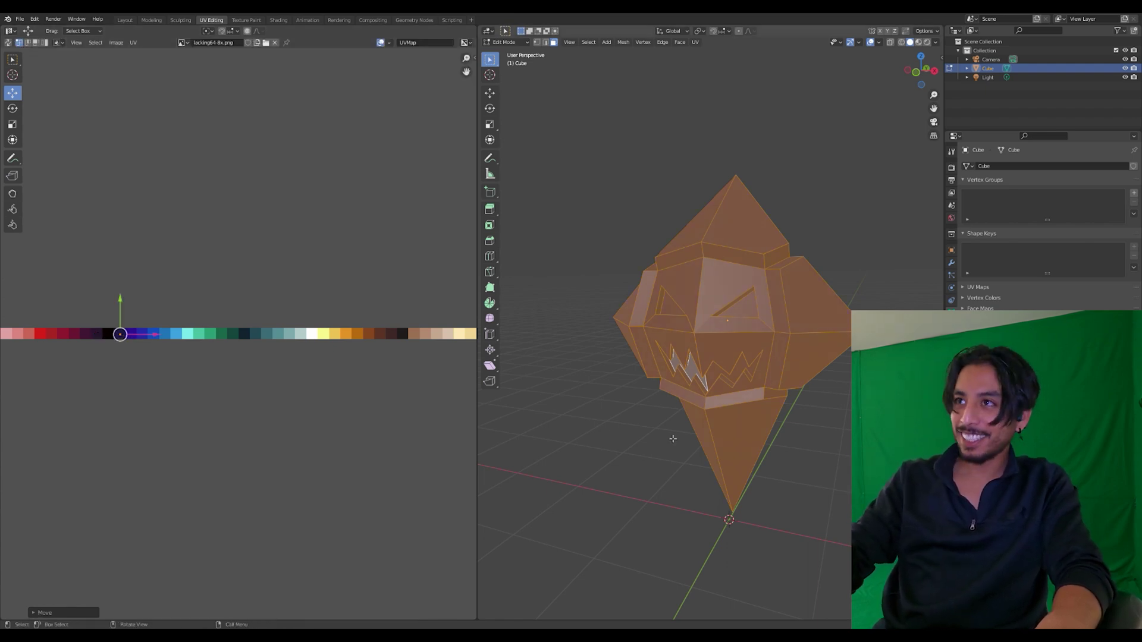
scroll(671, 437, "down", 2)
Move the whole head's UV point onto the purple swatch and deselect to preview it
scroll(337, 400, "down", 1)
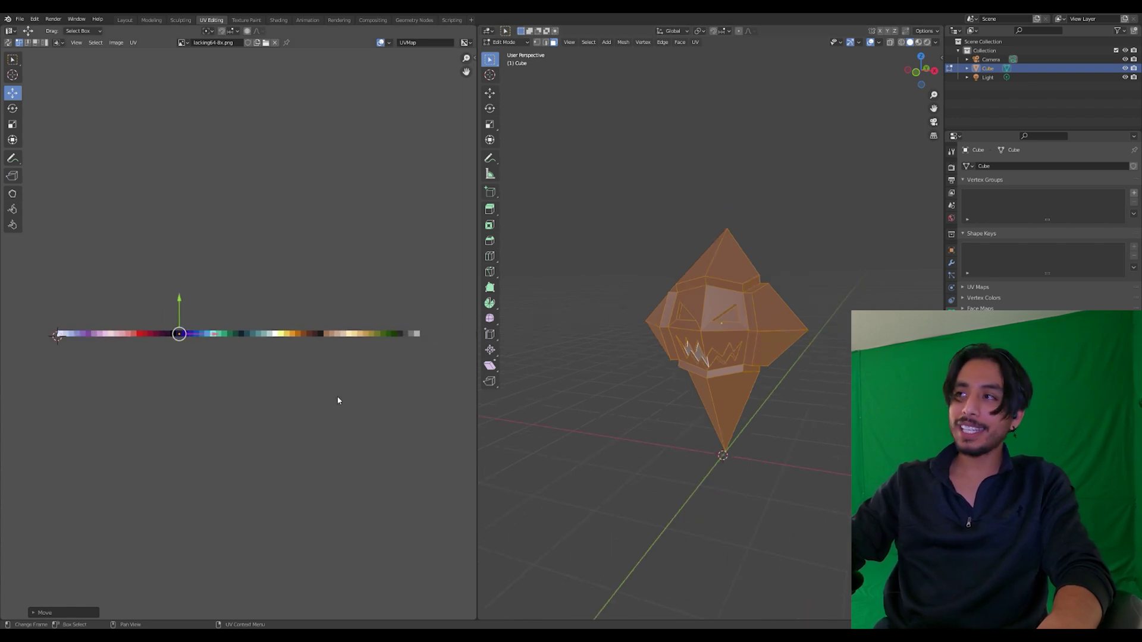
key("alt+a")
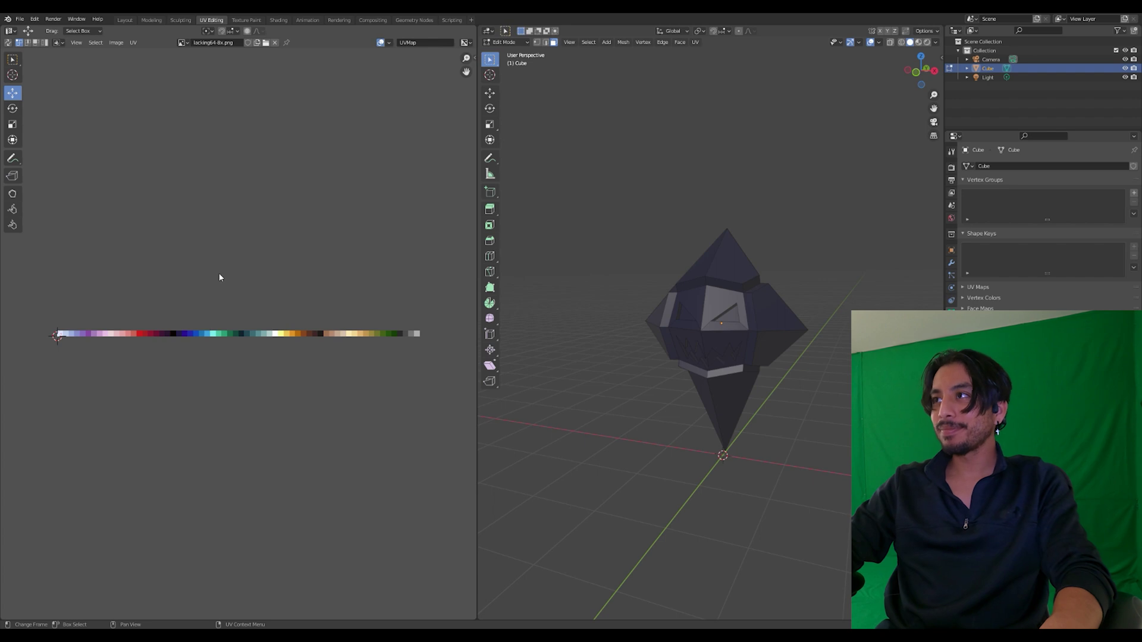
key("w")
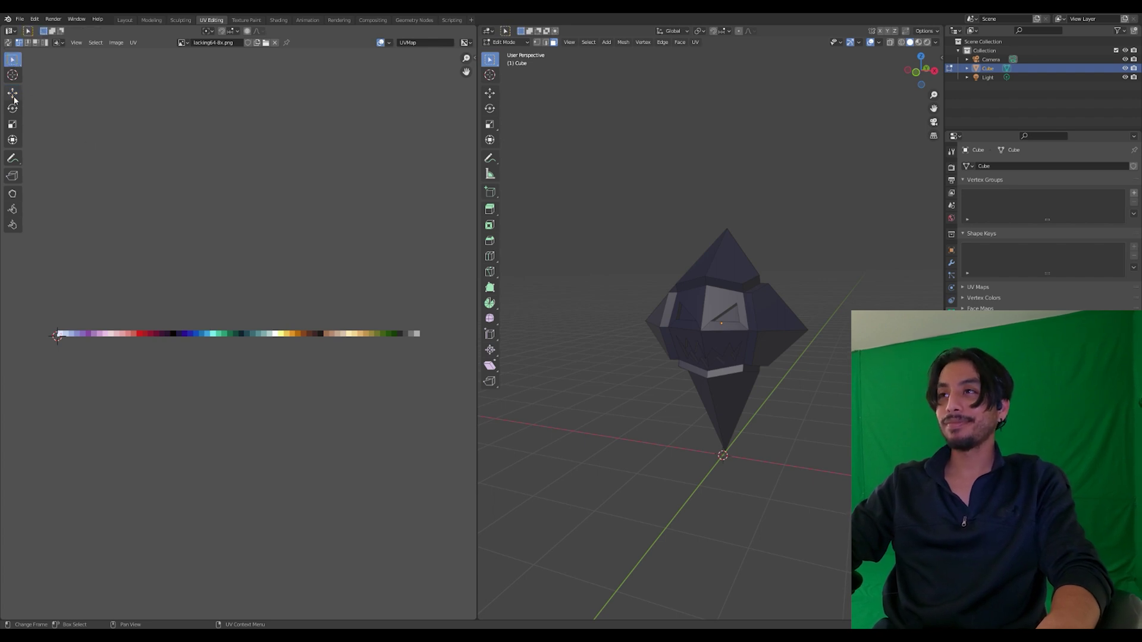
left_click(12, 94)
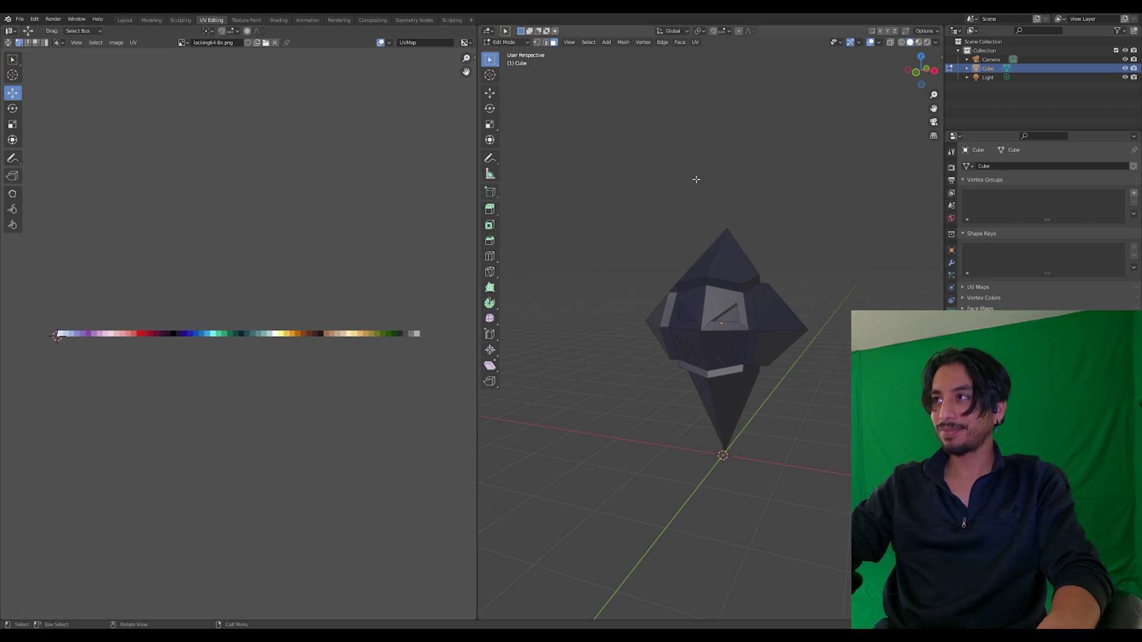
key("a")
scroll(153, 357, "up", 4)
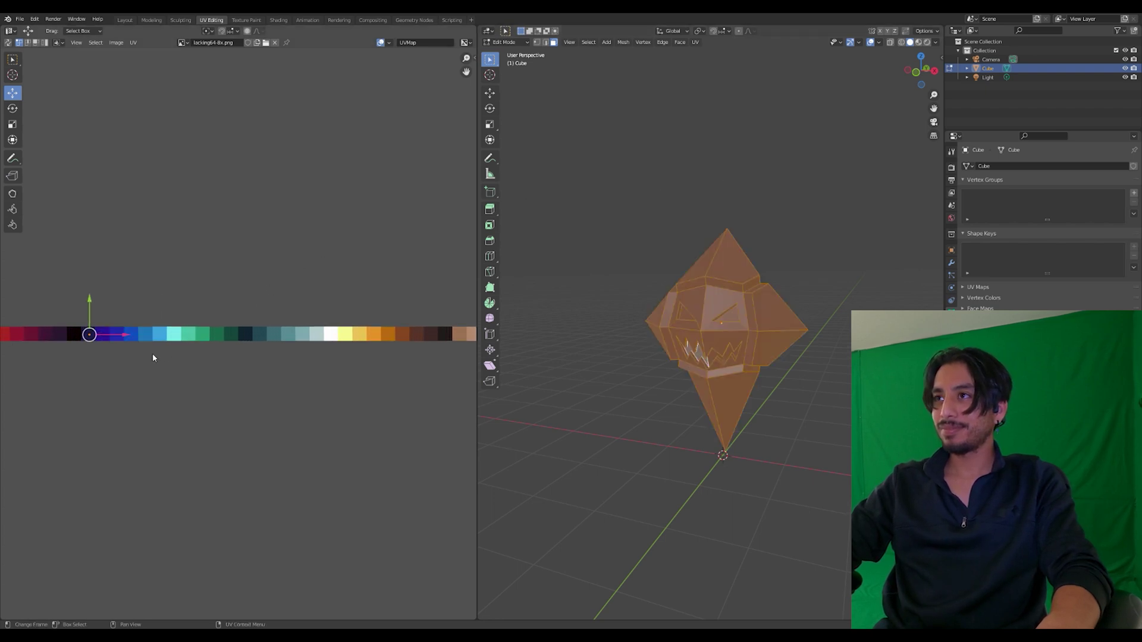
middle_click_drag(153, 357, 278, 375)
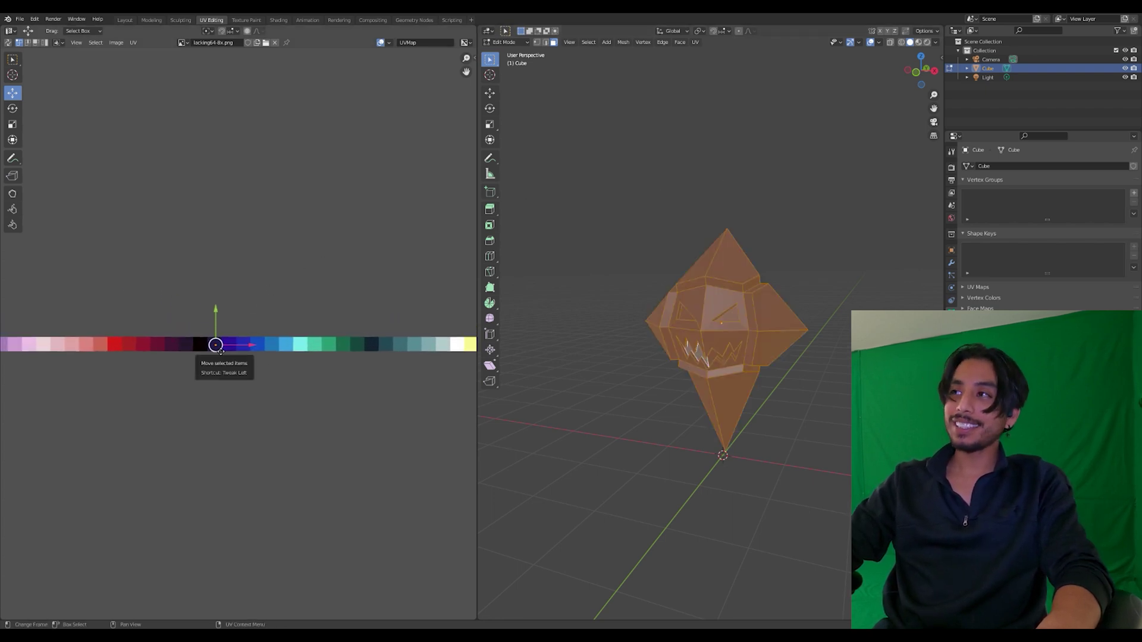
left_click_drag(220, 351, 236, 347)
left_click(696, 209)
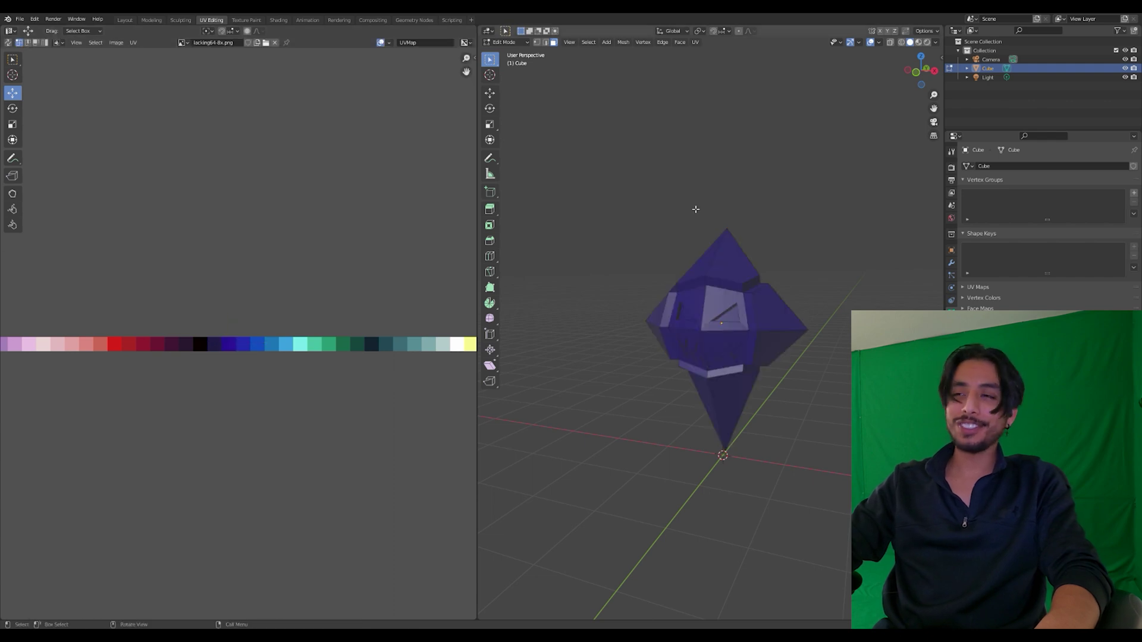
scroll(789, 272, "down", 2)
middle_click_drag(717, 364, 774, 328)
scroll(778, 326, "up", 5)
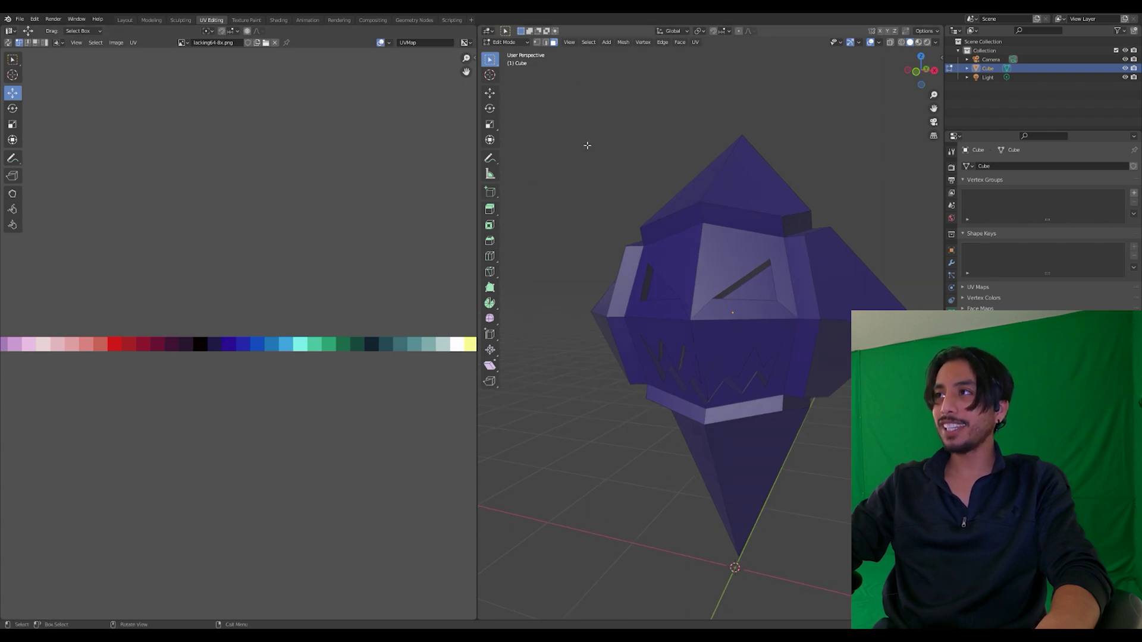
Select both eye faces and move their UVs onto the red swatch
key("2")
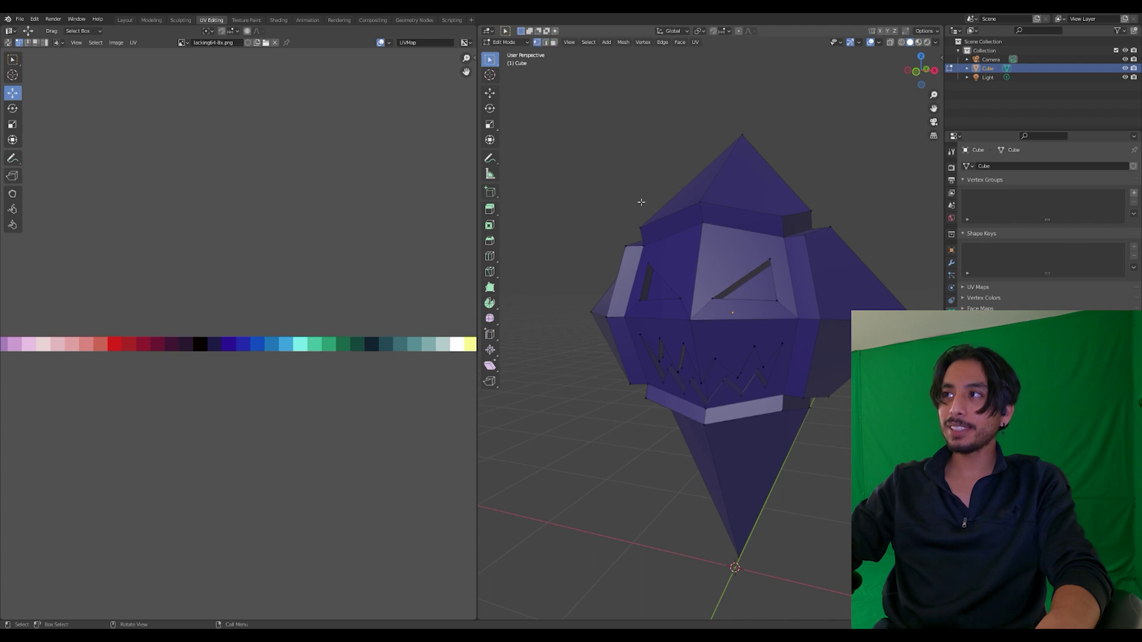
key("3")
left_click(773, 291)
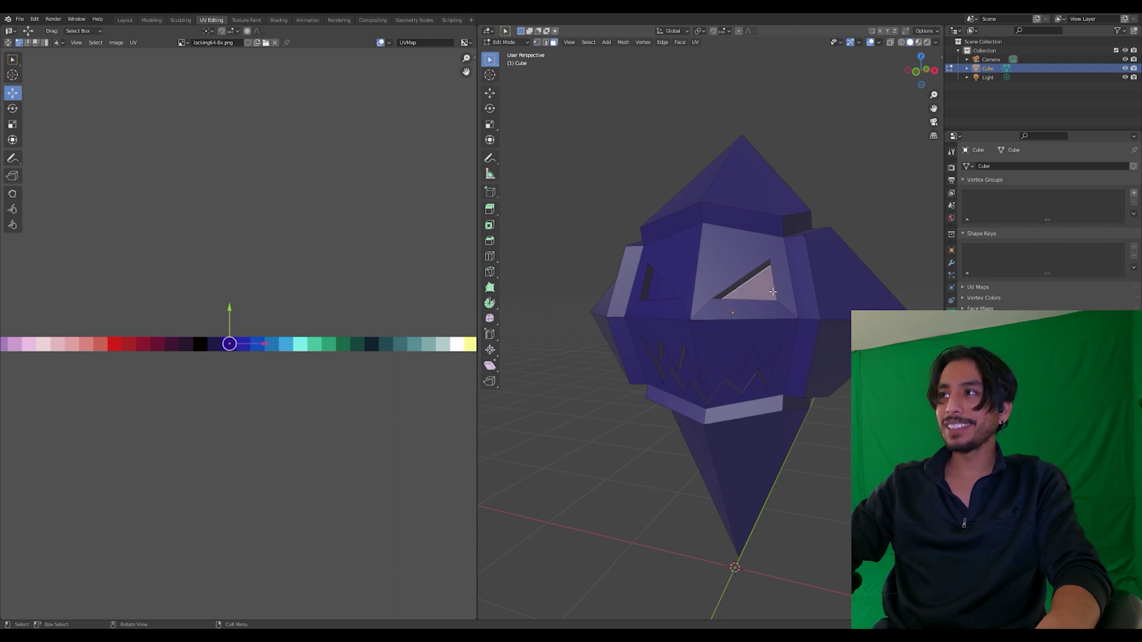
left_click(663, 295, "shift")
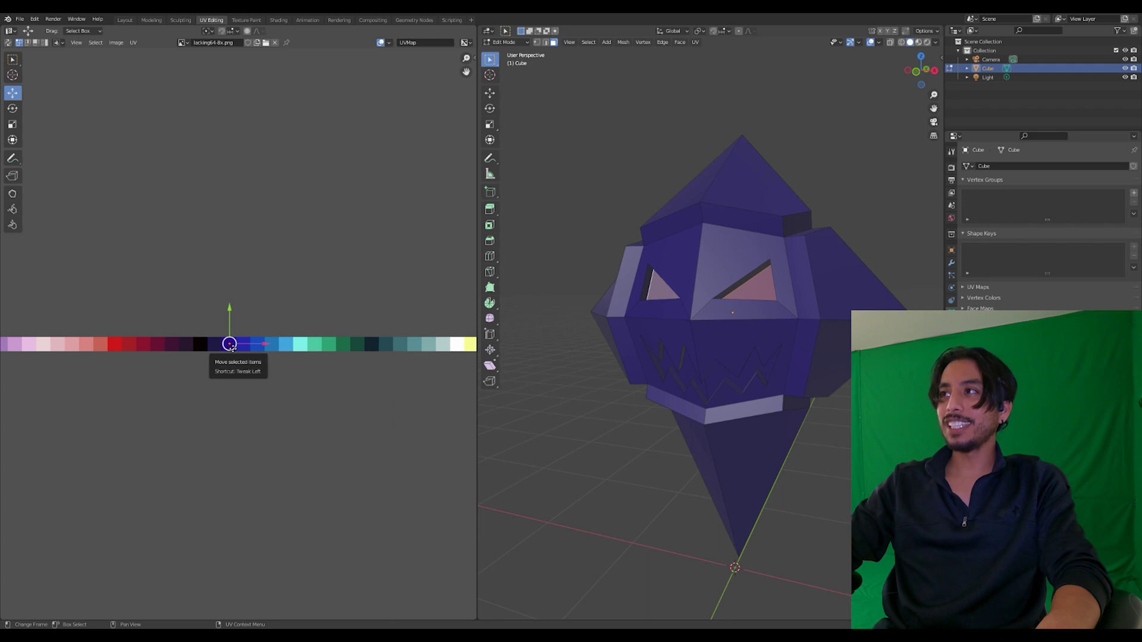
left_click_drag(229, 344, 119, 349)
Select the two zigzag teeth faces and place their UVs on the red swatch
middle_click_drag(584, 275, 592, 280)
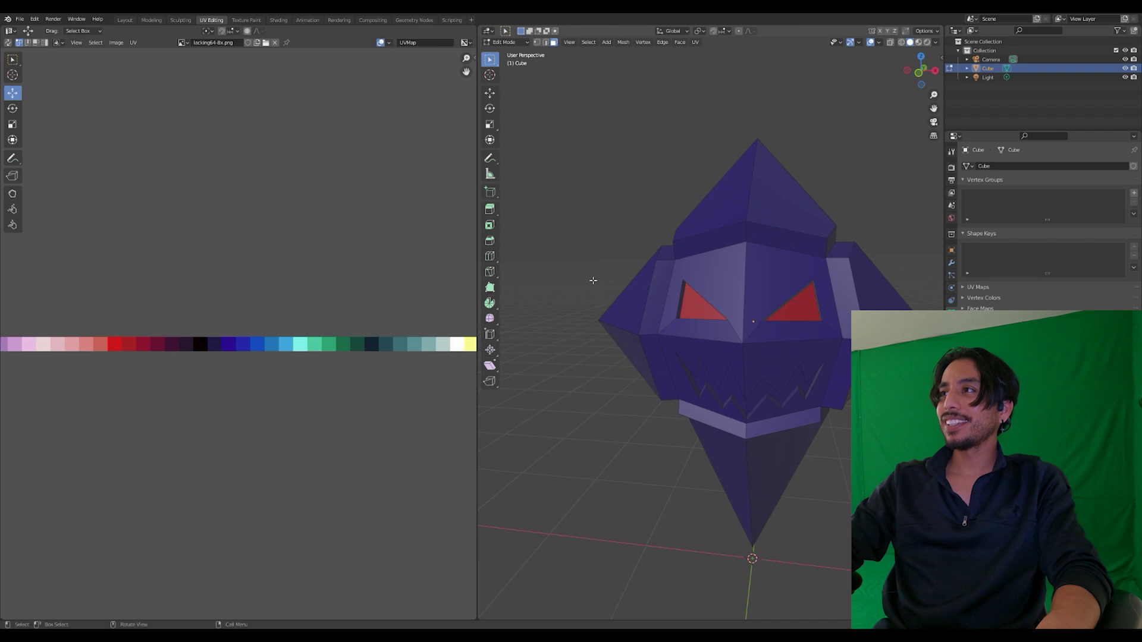
scroll(593, 280, "down", 3)
middle_click_drag(753, 384, 752, 330)
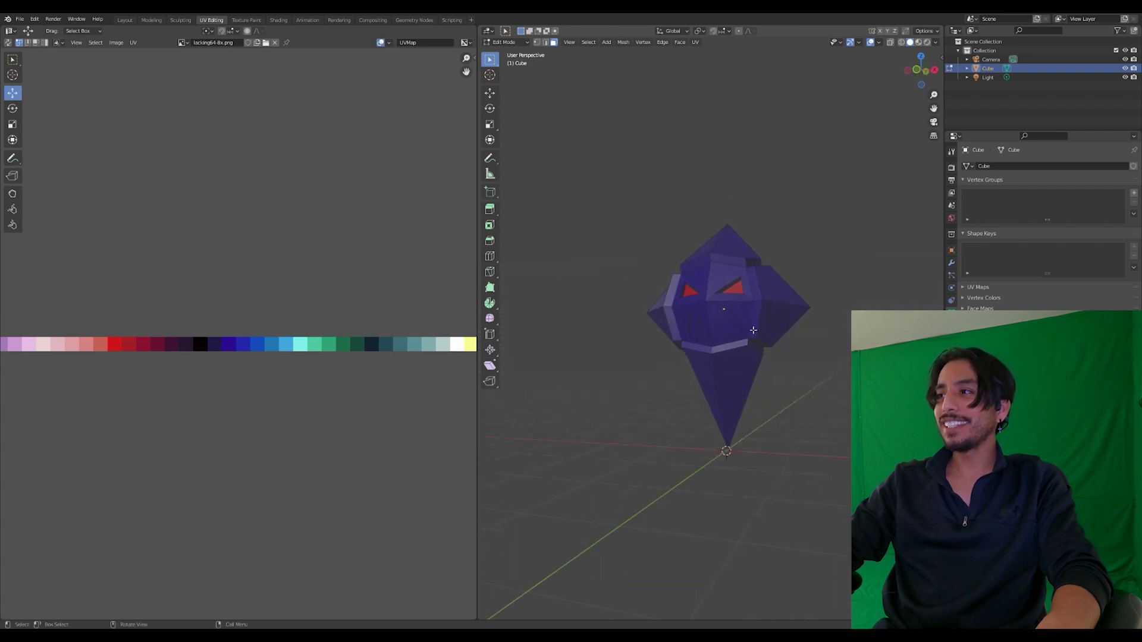
scroll(751, 330, "up", 2)
left_click(719, 336)
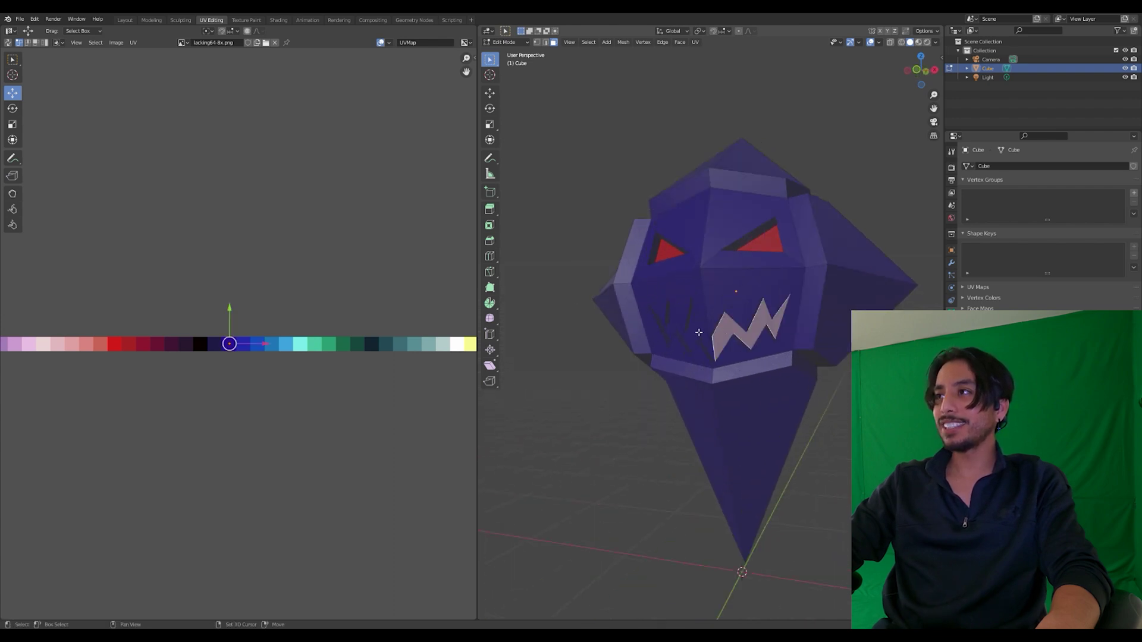
left_click(698, 332, "shift")
left_click_drag(229, 347, 205, 353)
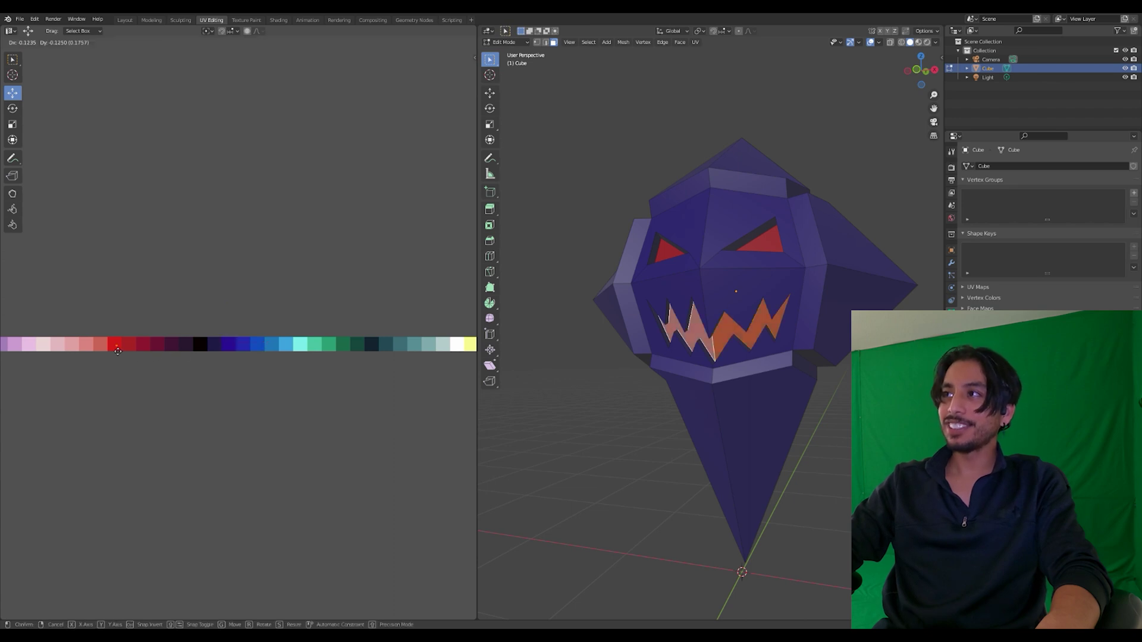
left_click_drag(118, 351, 119, 352)
middle_click_drag(595, 415, 653, 400)
scroll(627, 430, "down", 4)
scroll(780, 351, "up", 3)
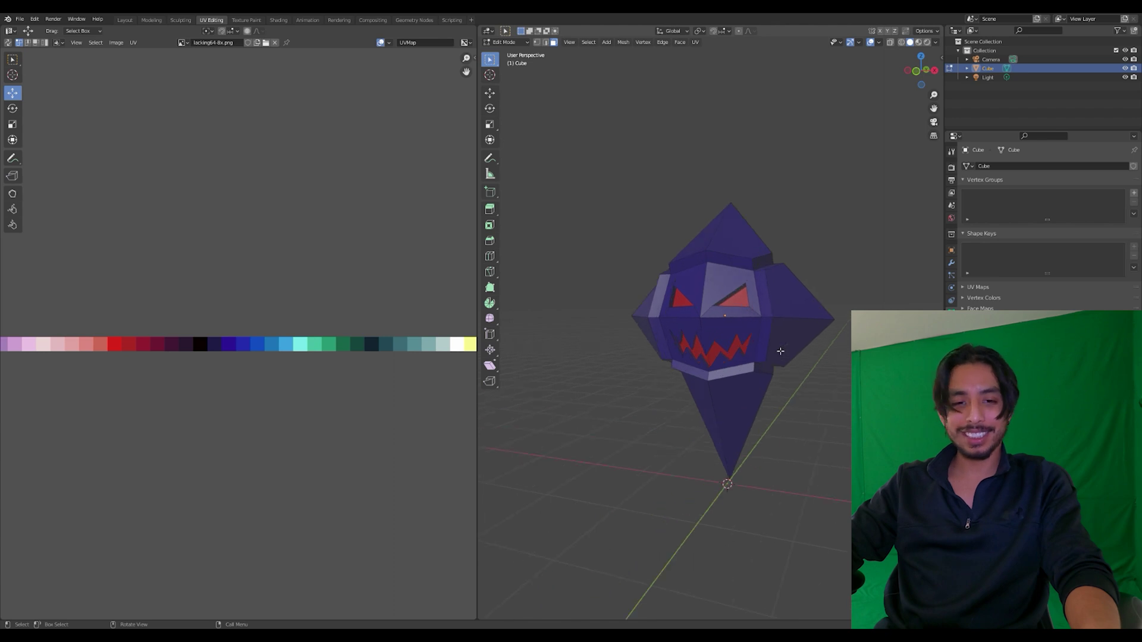
scroll(780, 351, "up", 1)
scroll(384, 420, "down", 2)
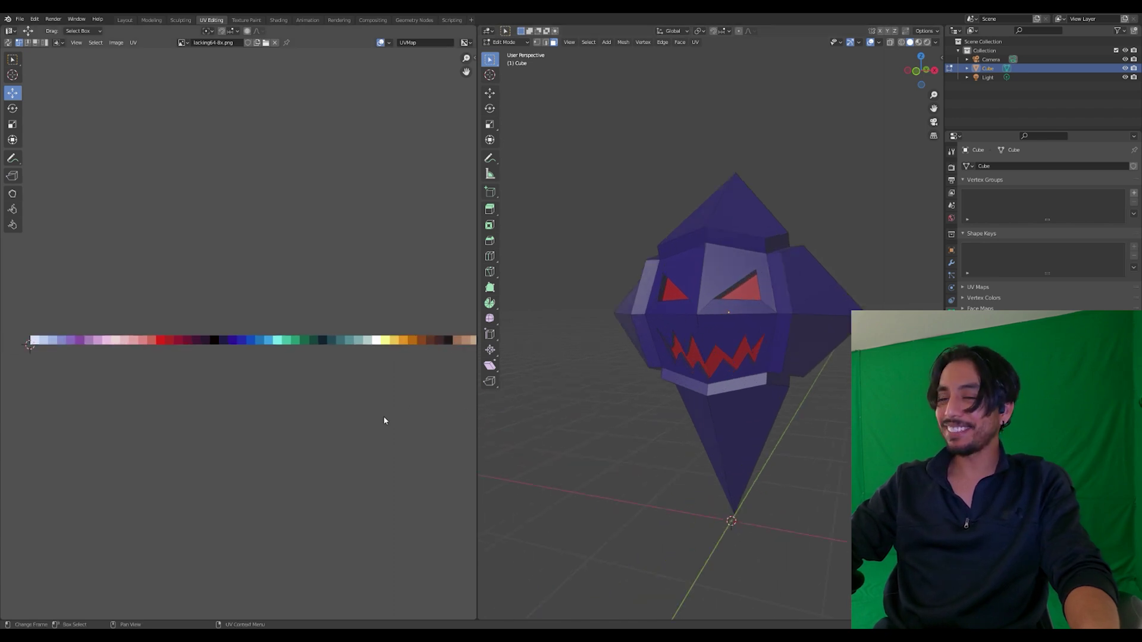
middle_click_drag(384, 420, 344, 429)
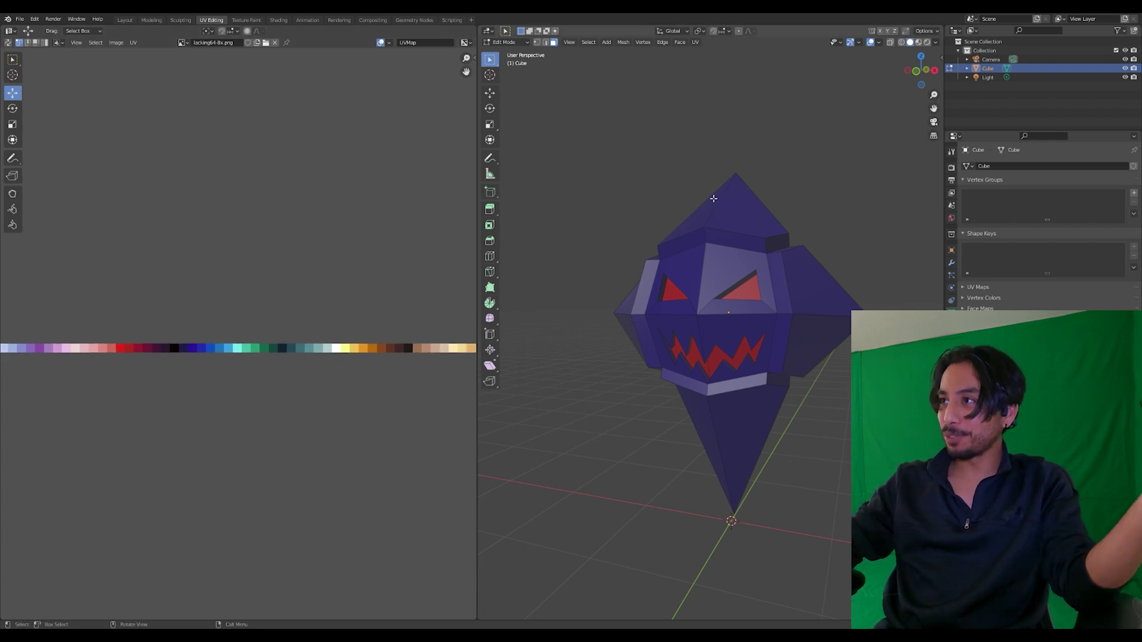